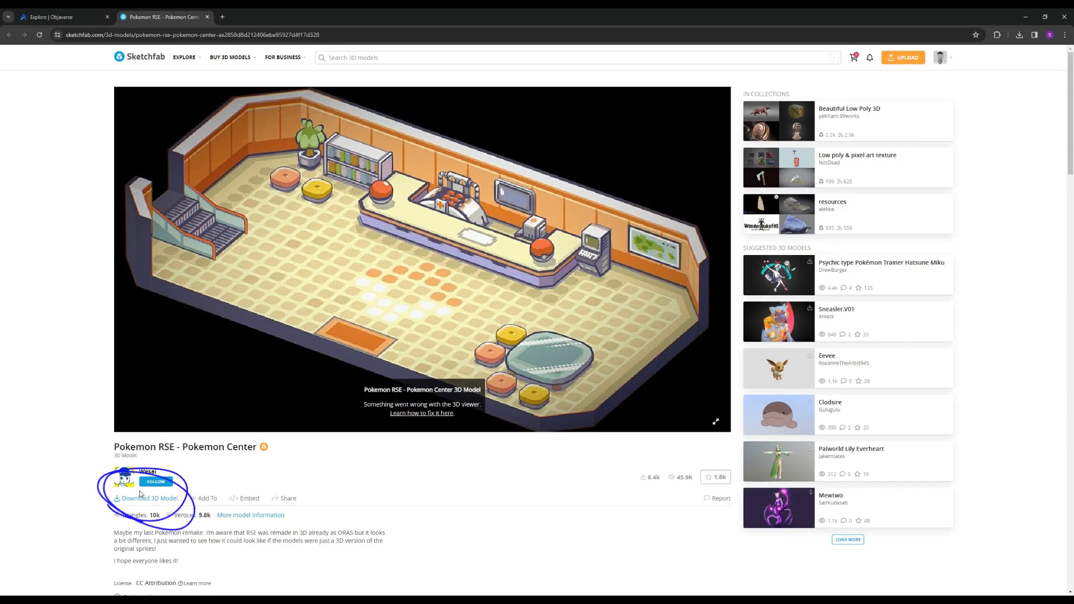
# Download the Pokemon RSE - Pokemon Center model in the converted GLB format
pyautogui.click(143, 500)
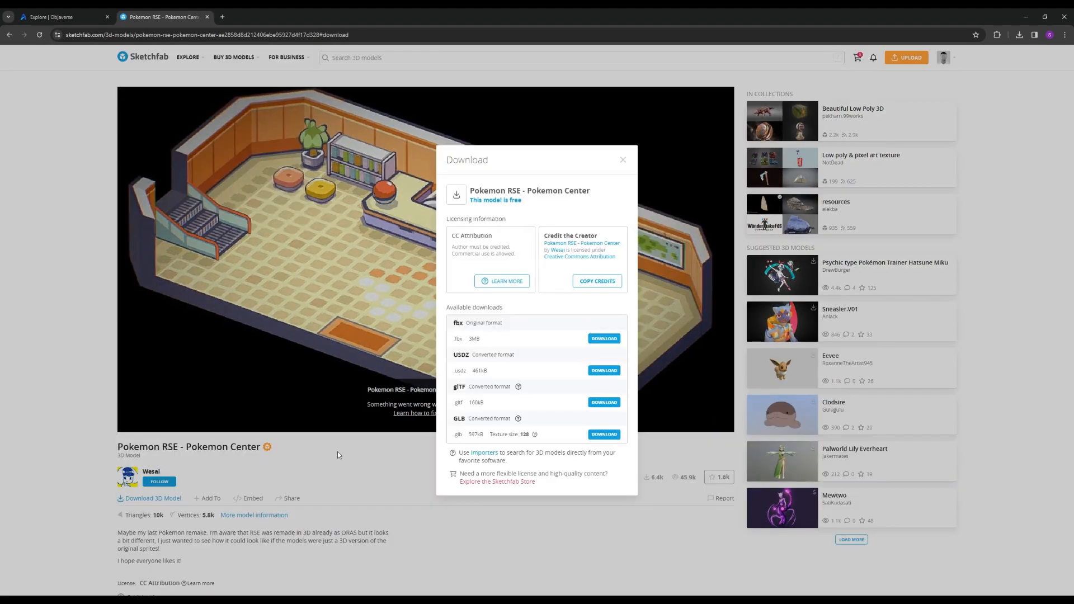
pyautogui.click(604, 435)
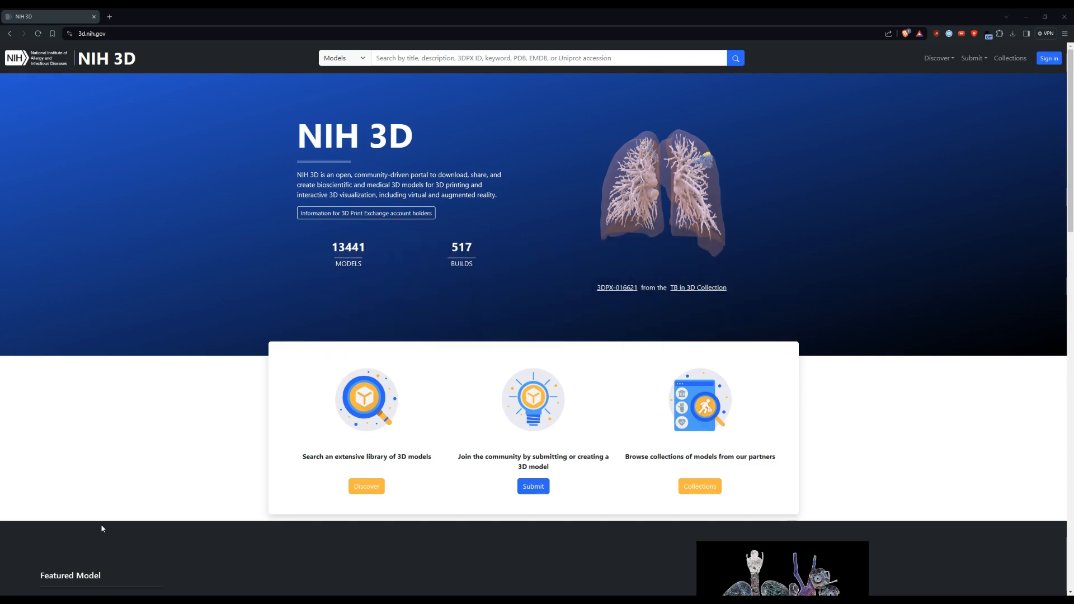
# Search the NIH 3D model library for "hand" and open the Color Hand entry
pyautogui.click(378, 490)
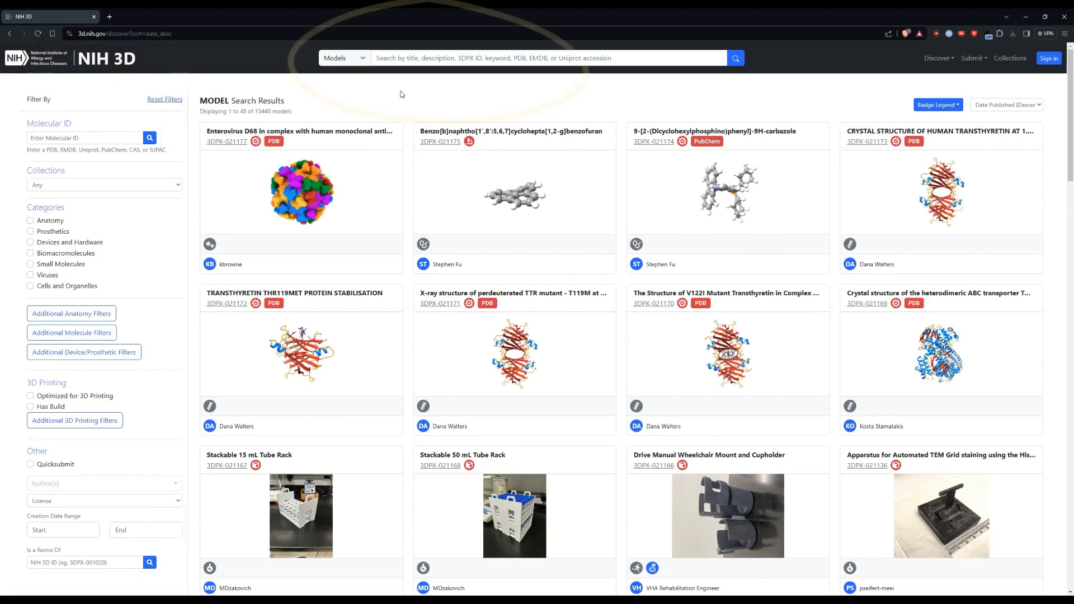
pyautogui.click(406, 55)
pyautogui.write('hand')
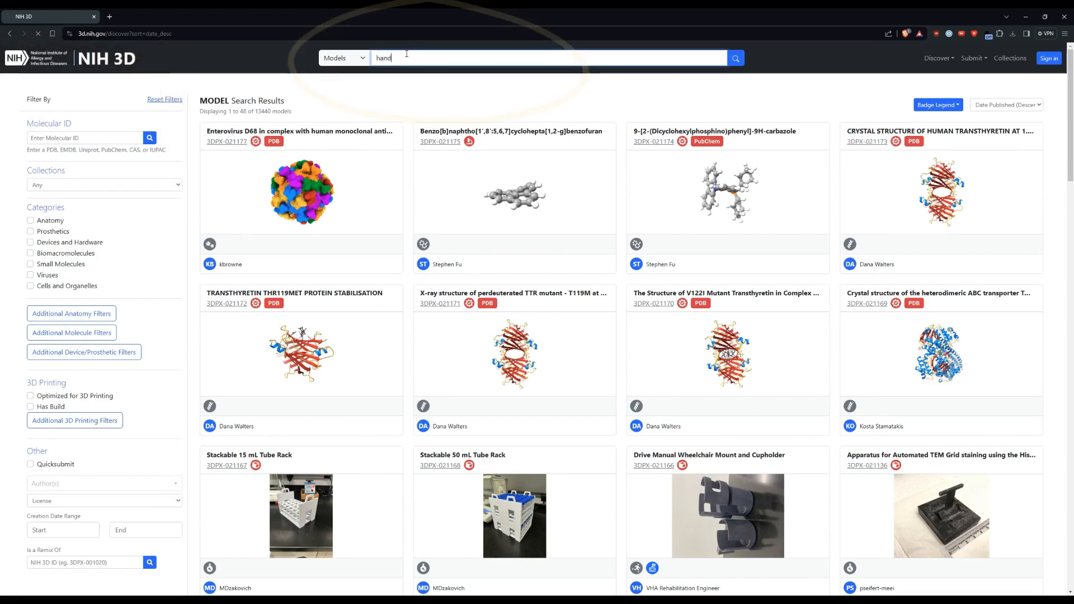
pyautogui.press('Return')
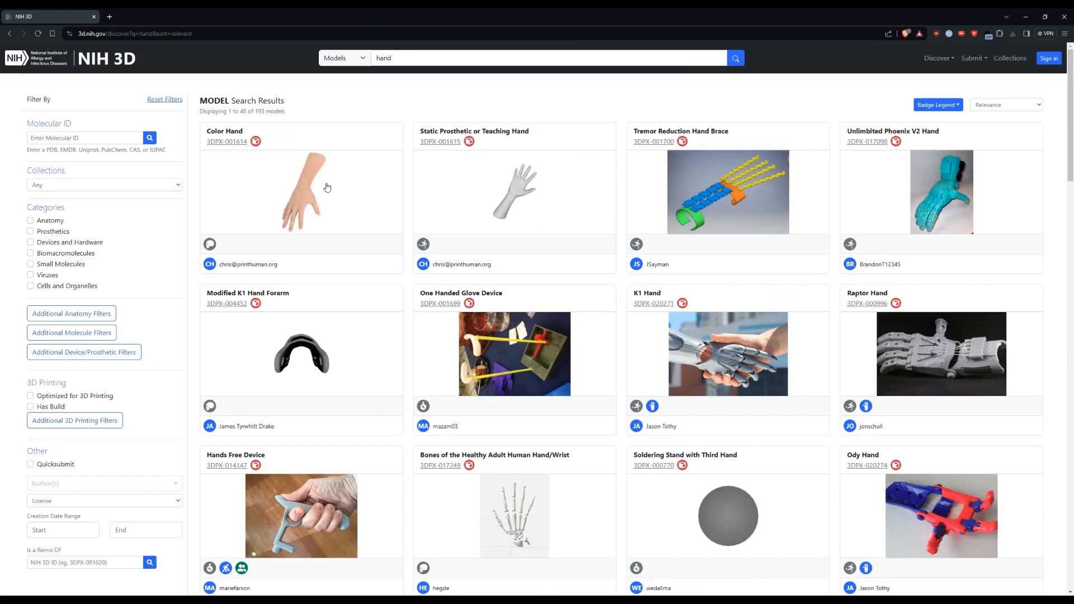
pyautogui.click(327, 186)
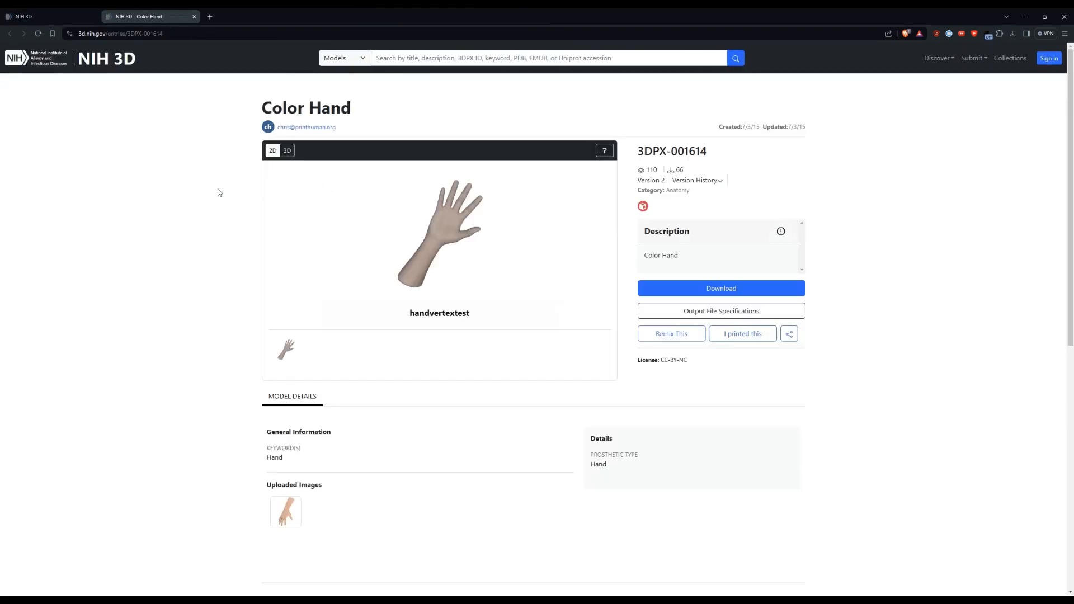
# Switch the Color Hand preview to 3D, accept the terms and download the model's glb file
pyautogui.click(290, 155)
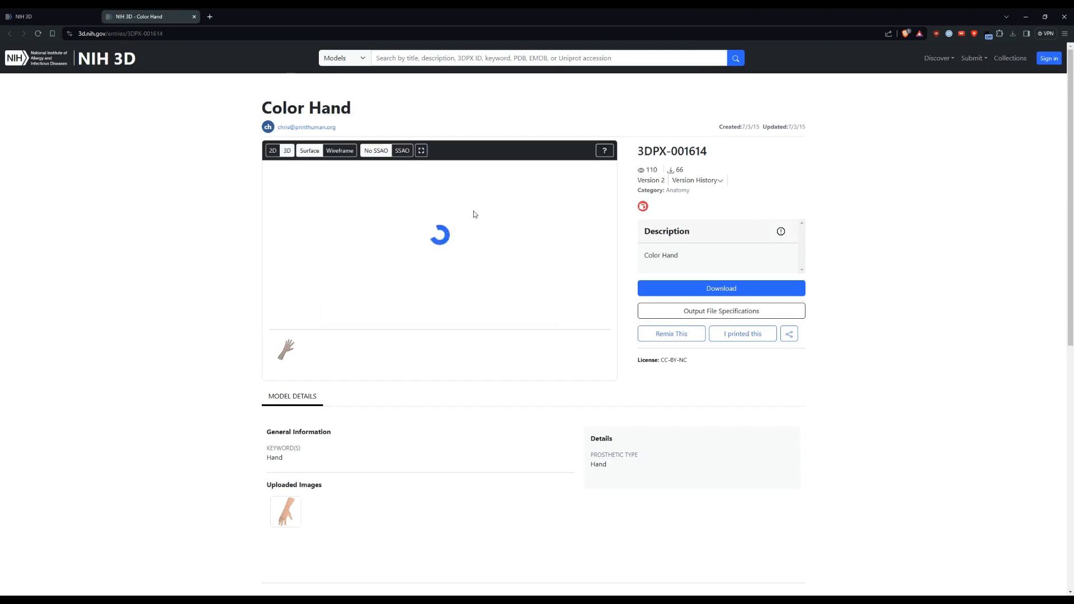
pyautogui.click(717, 290)
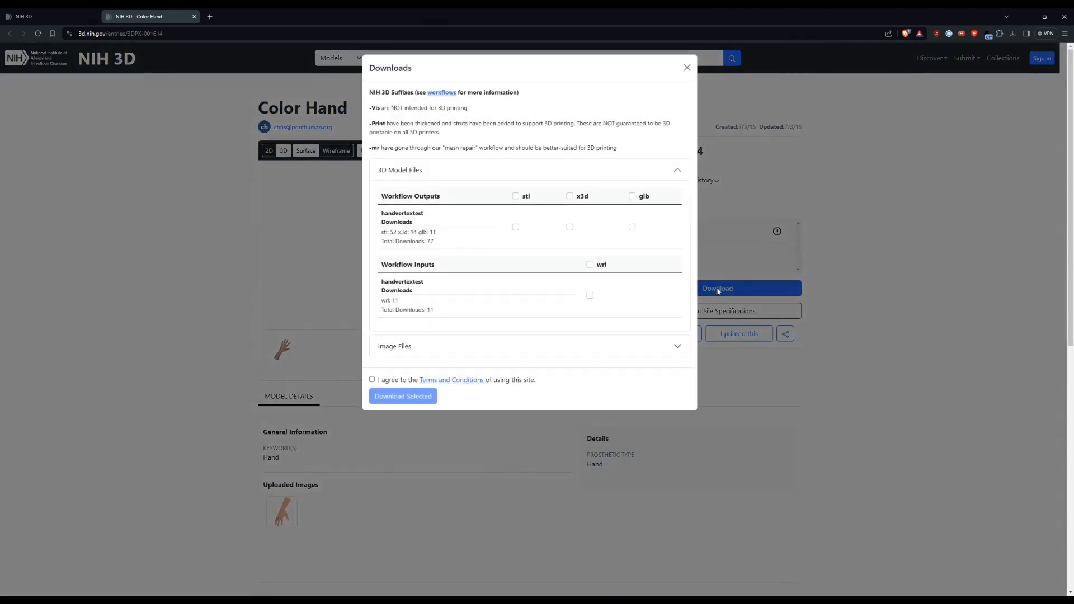
pyautogui.click(632, 196)
pyautogui.click(372, 380)
pyautogui.click(414, 396)
pyautogui.click(433, 296)
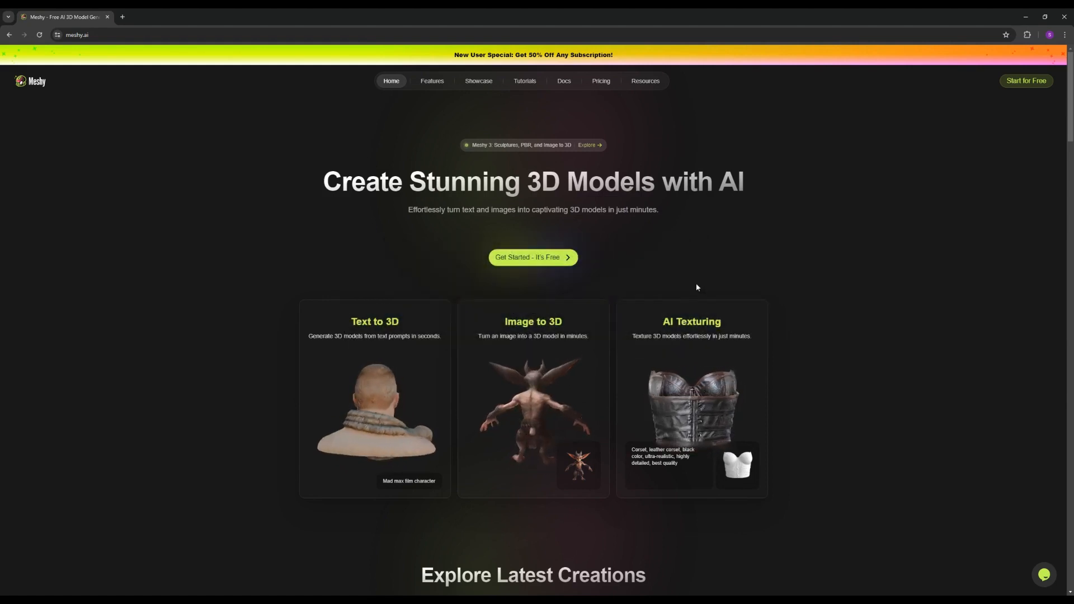
# Get started on the Meshy website by signing in with a Google account
pyautogui.click(528, 259)
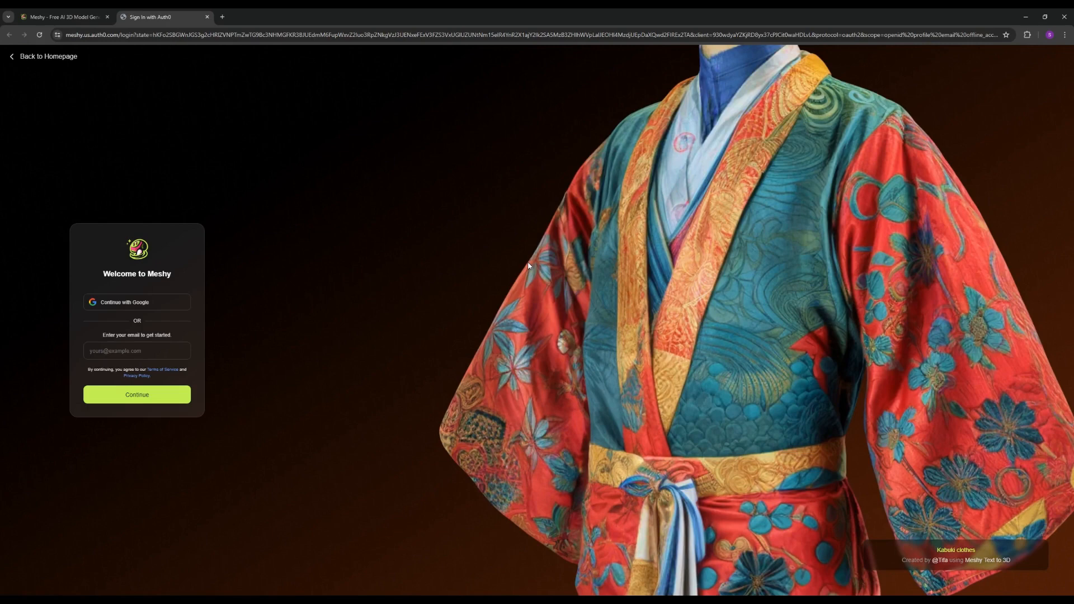
pyautogui.click(129, 307)
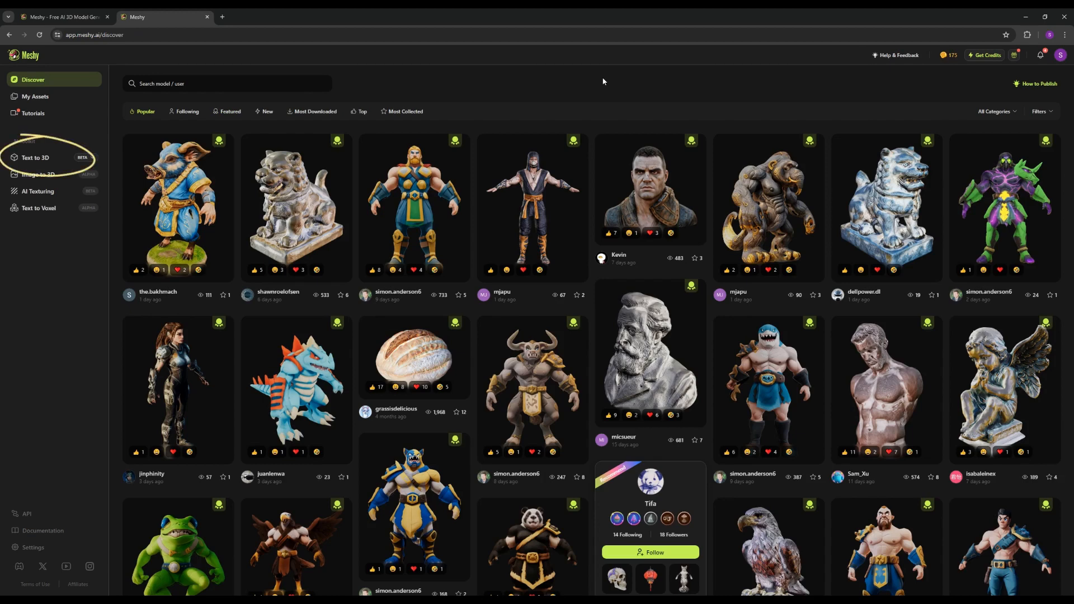
# Generate Text to 3D drafts from the prompt "A cowboy riding a horse"
pyautogui.click(32, 158)
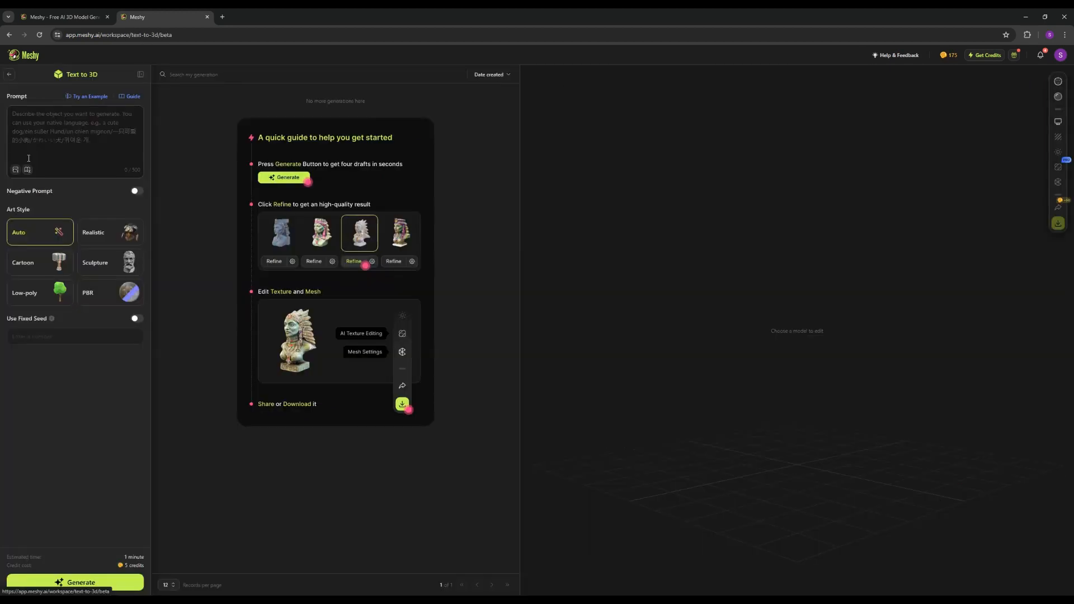
pyautogui.click(48, 150)
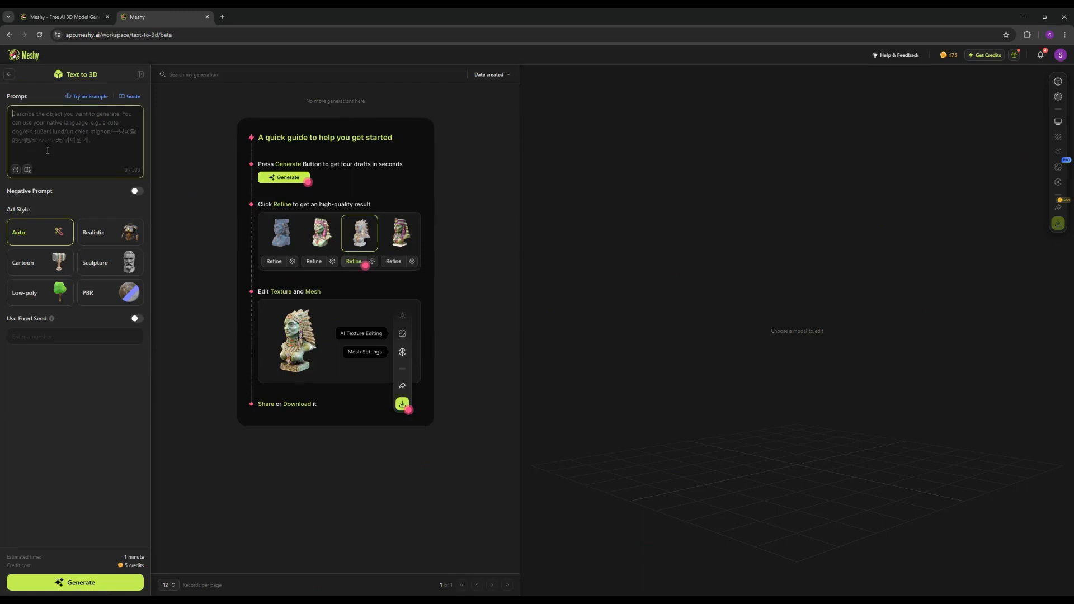
pyautogui.write('A cow')
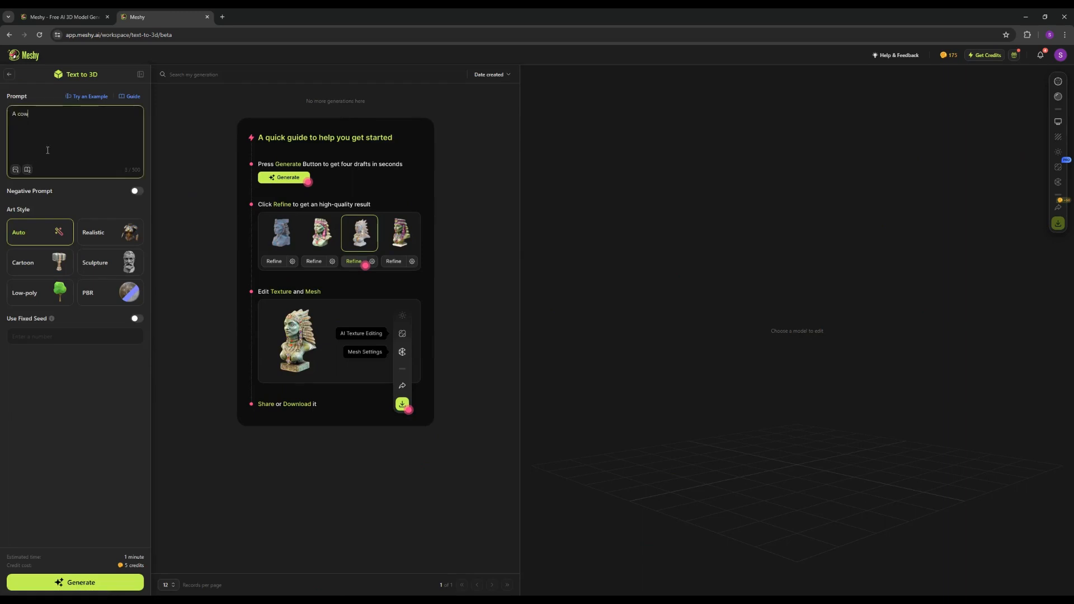
pyautogui.write('boy riding a horse')
pyautogui.click(84, 584)
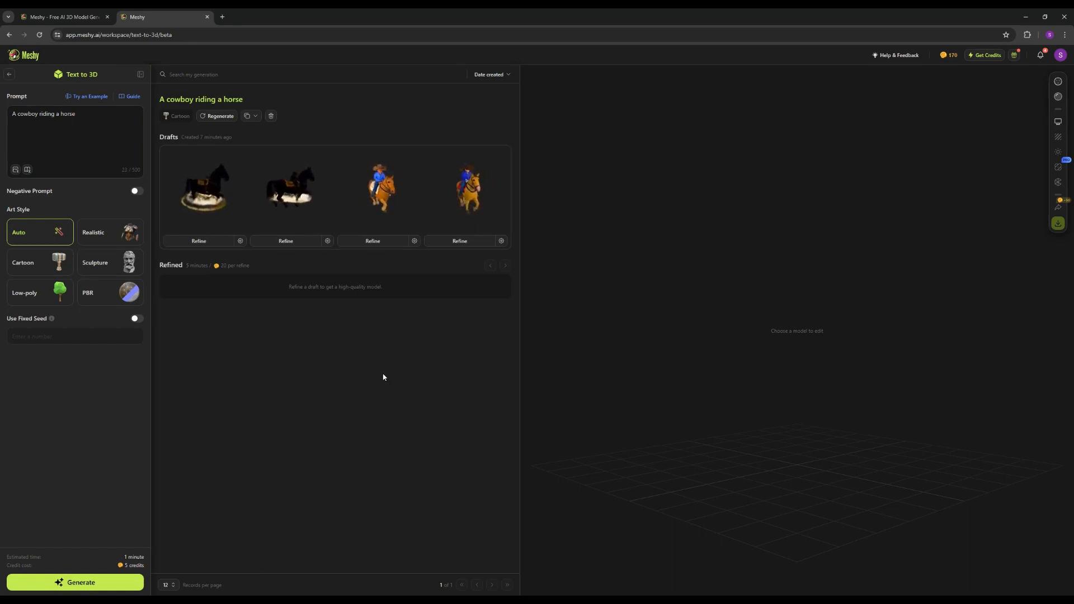
# Refine the fourth cowboy draft and download the refined model in glb format
pyautogui.click(458, 240)
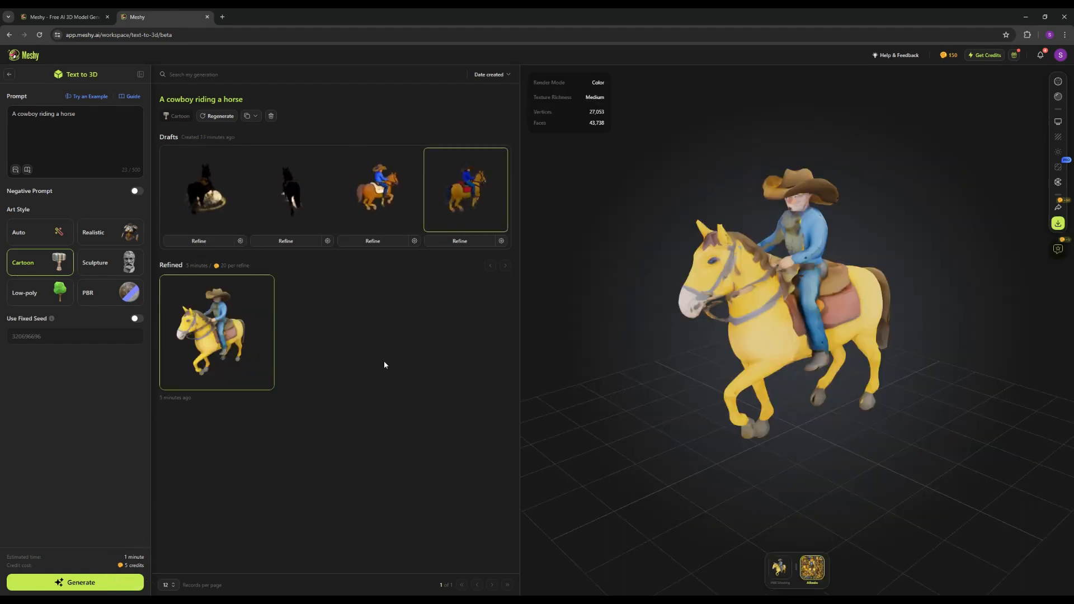
pyautogui.moveTo(719, 338); pyautogui.dragTo(842, 331)
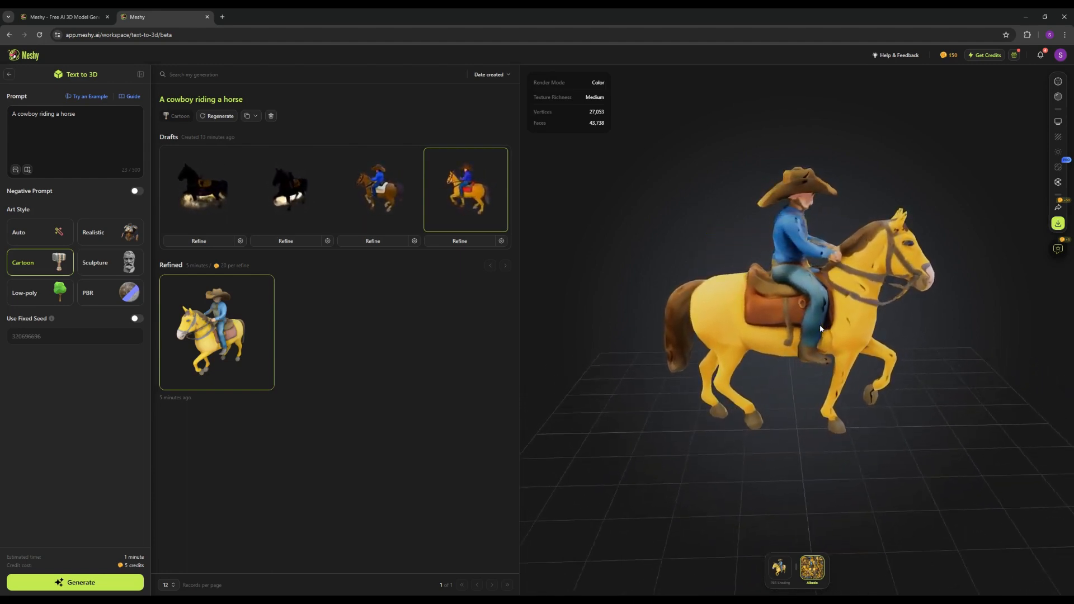
pyautogui.click(1059, 224)
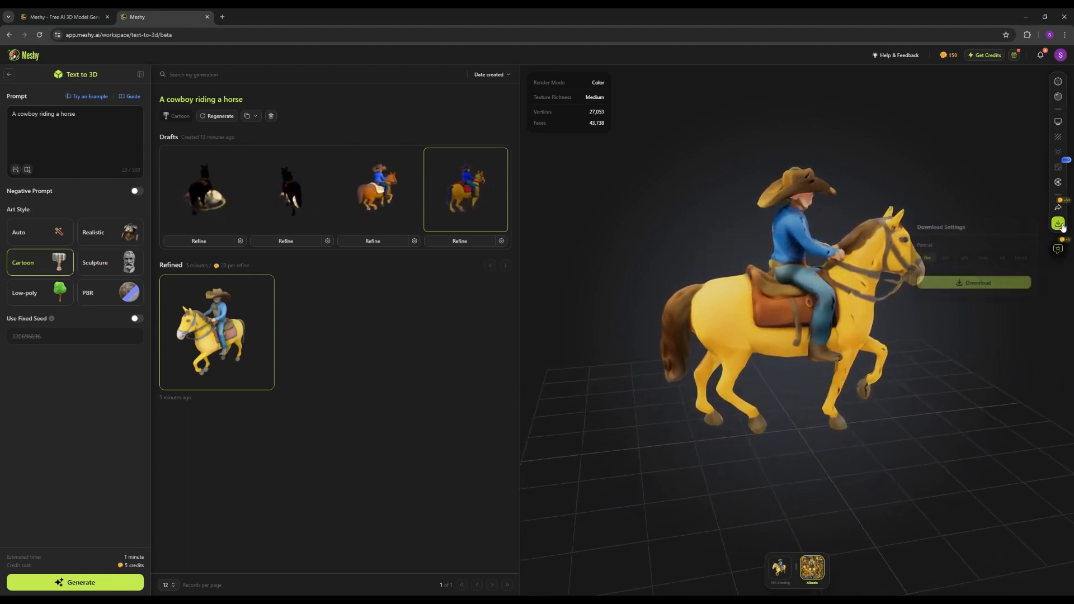
pyautogui.click(967, 257)
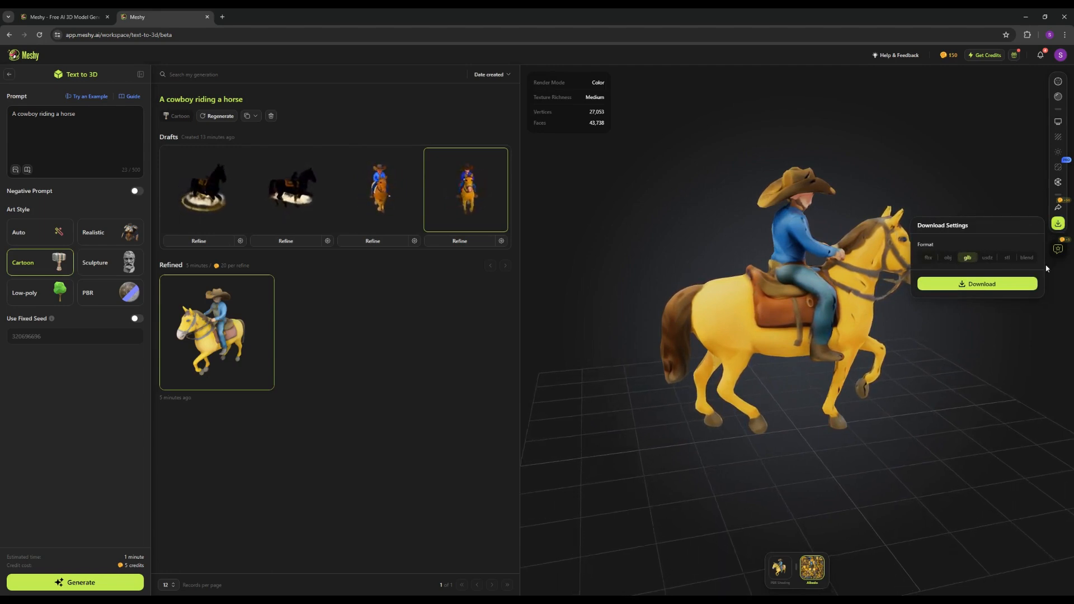
pyautogui.click(997, 287)
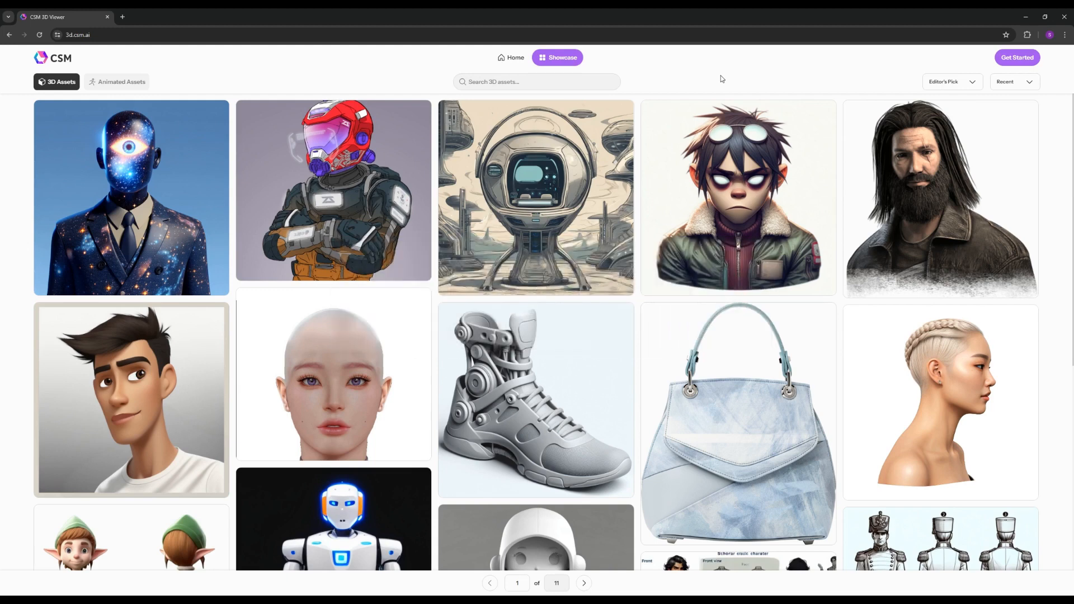
# Sign in to the CSM website with a Google account
pyautogui.click(1012, 61)
pyautogui.click(533, 447)
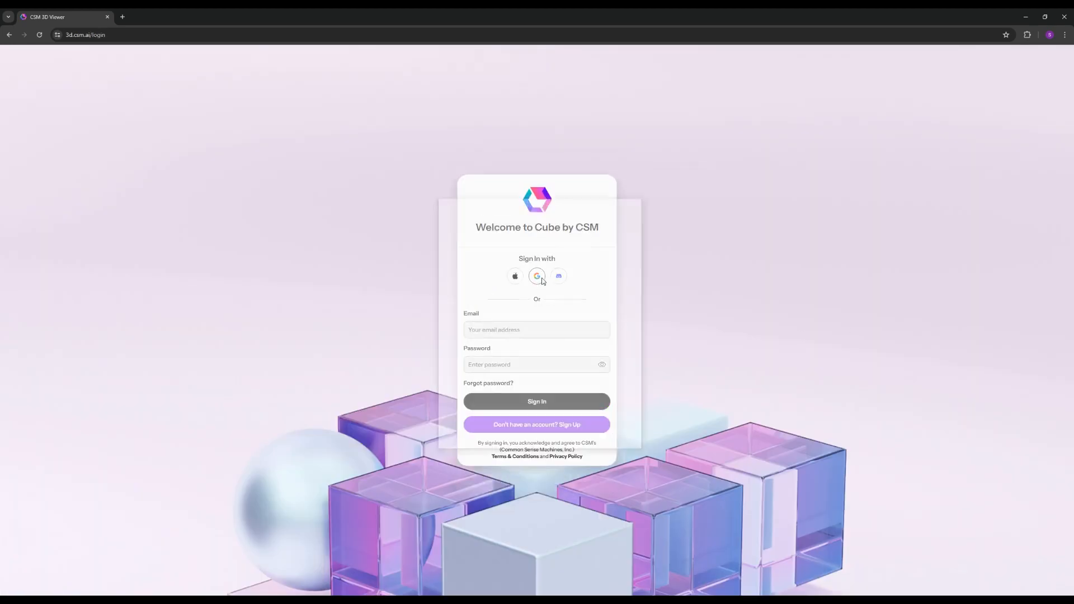
pyautogui.click(537, 276)
pyautogui.click(553, 334)
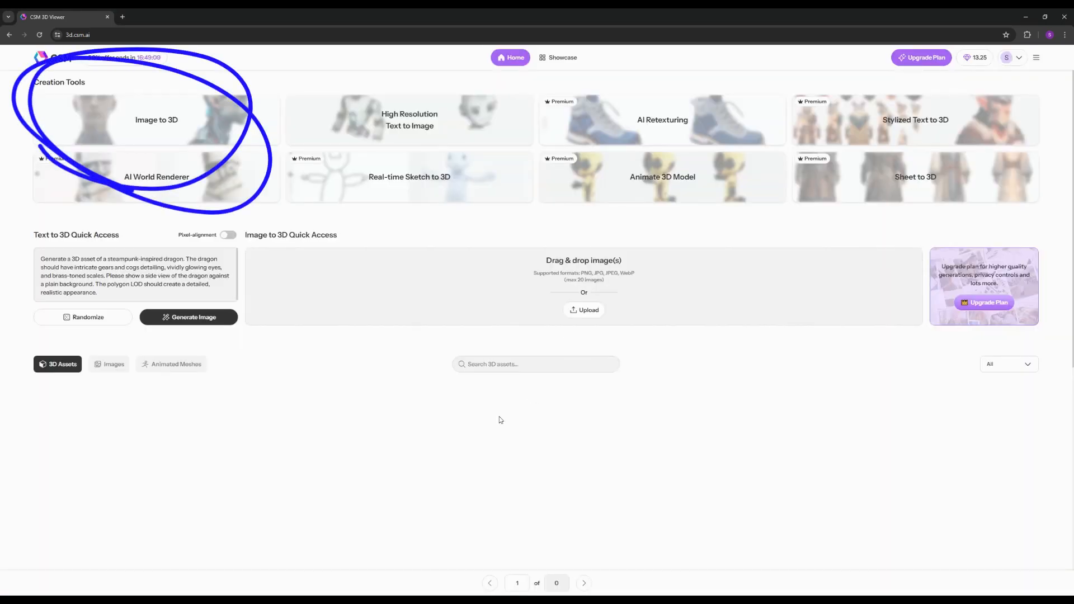
# Start an Image to 3D session from the Shrek image with the default settings and generate its preview mesh
pyautogui.click(182, 115)
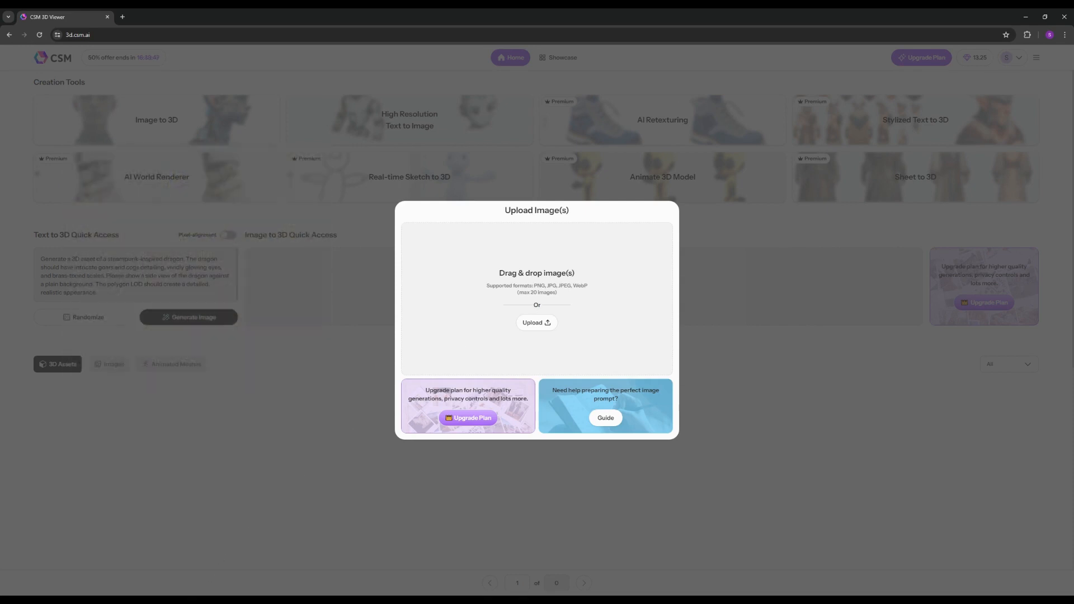
pyautogui.hotkey('alt', 'Tab')
pyautogui.moveTo(351, 185); pyautogui.dragTo(636, 270)
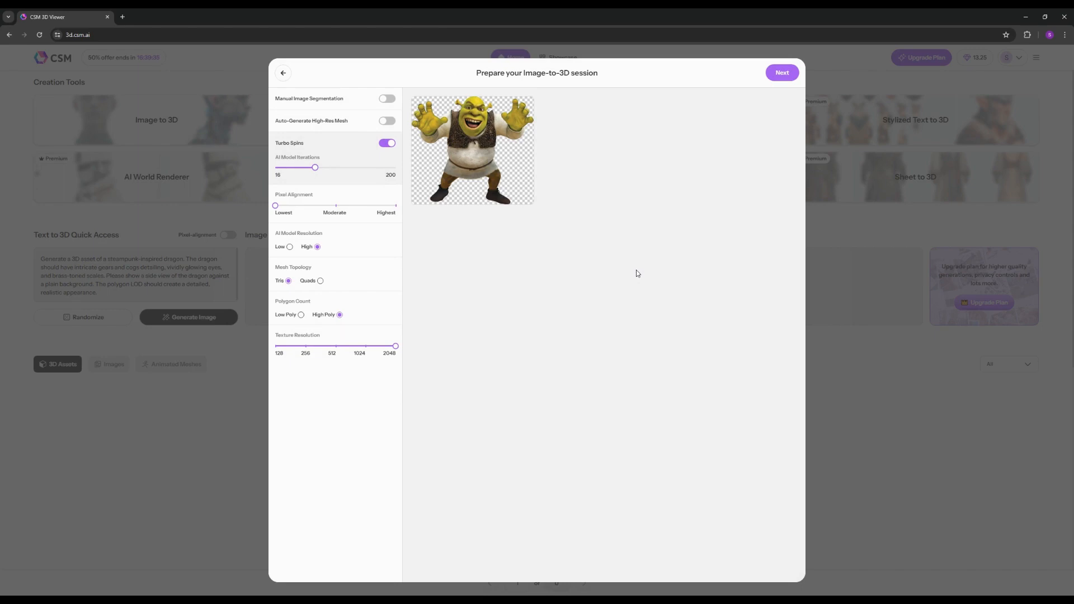
pyautogui.click(782, 73)
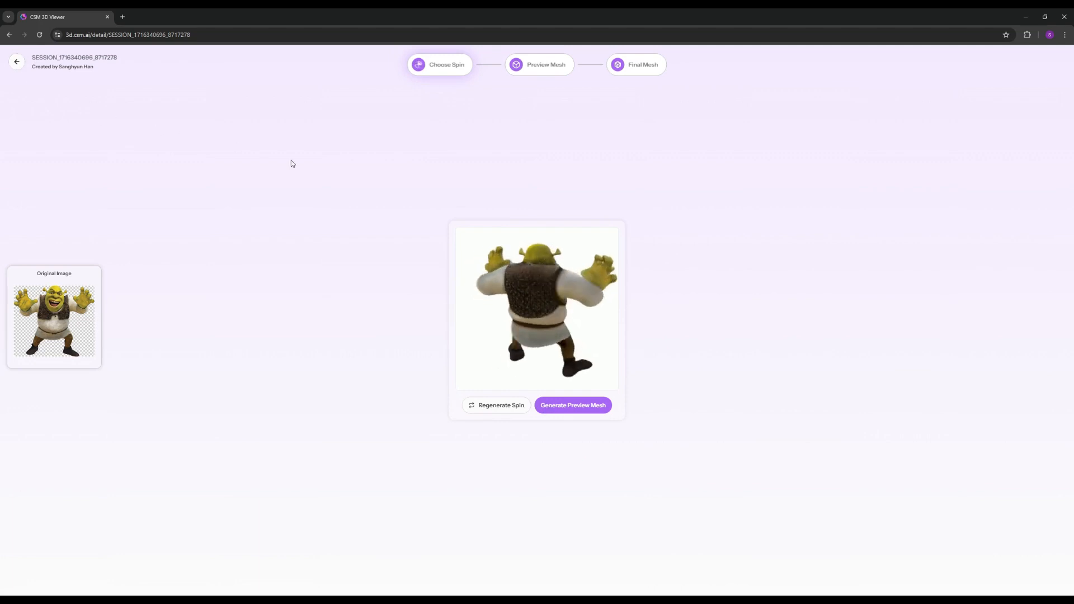
pyautogui.click(567, 407)
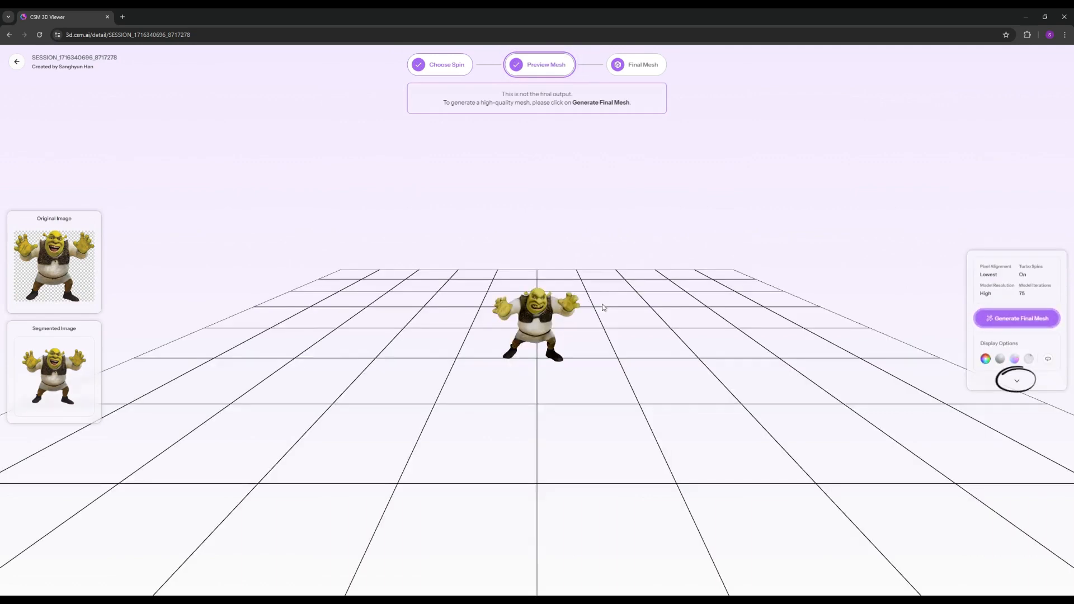
# Export the low-res Shrek preview mesh as a GLB file
pyautogui.click(1017, 380)
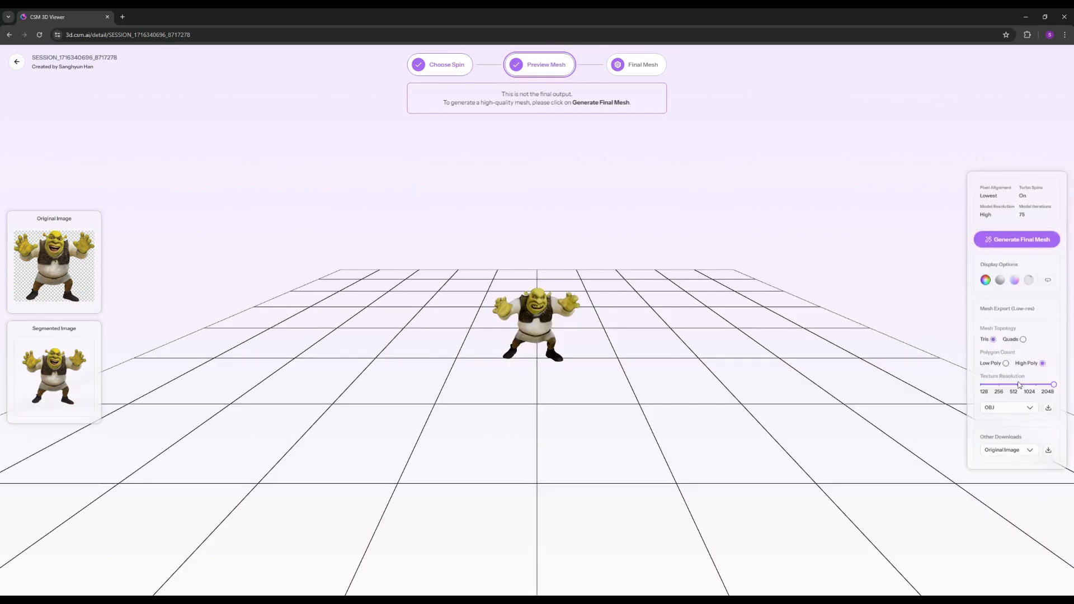
pyautogui.click(1010, 407)
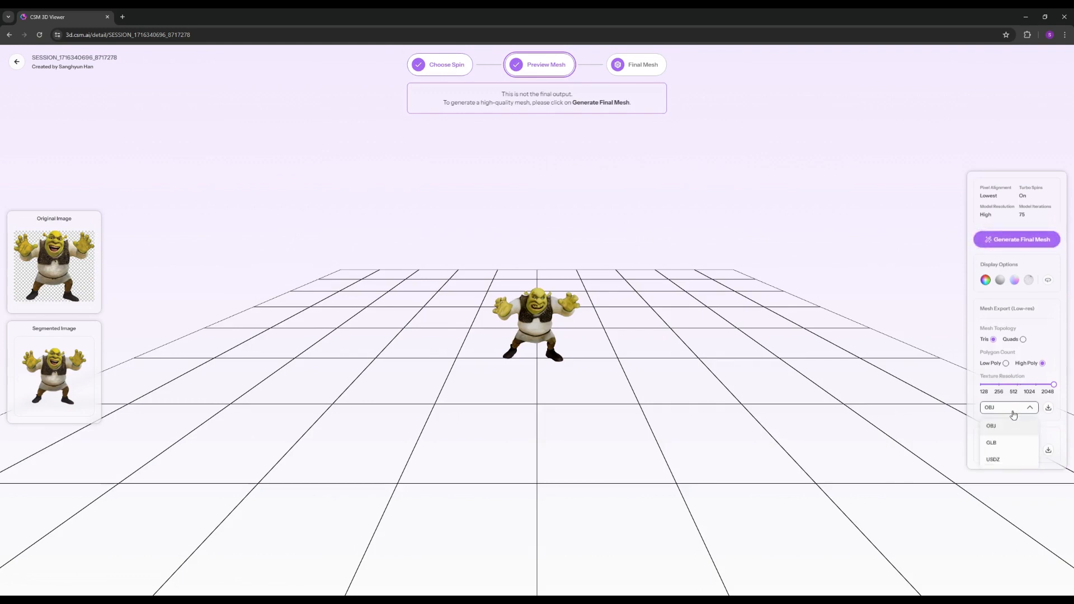
pyautogui.click(1005, 445)
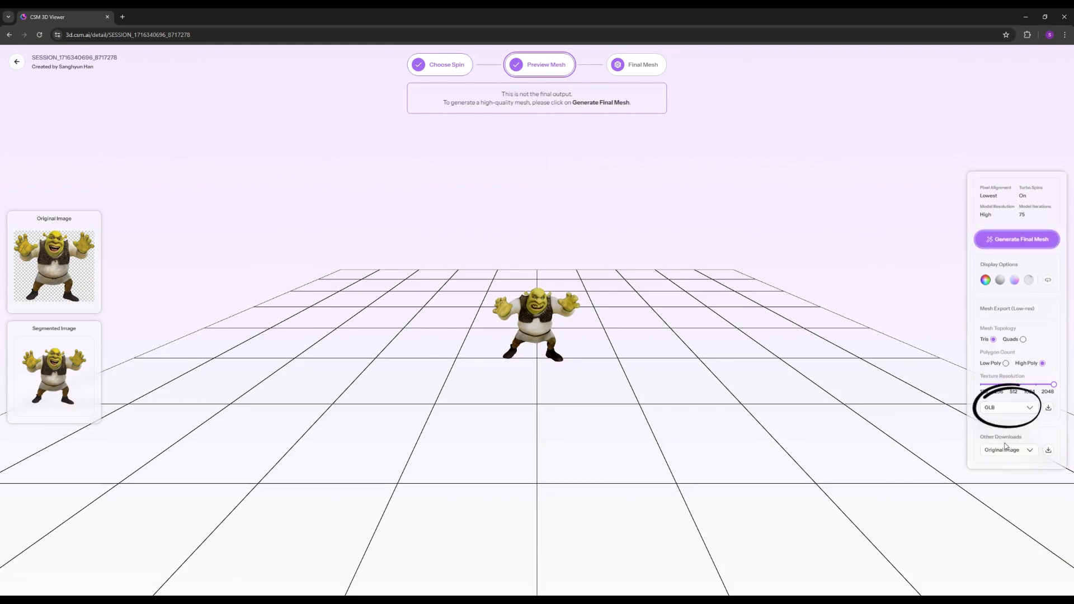
pyautogui.click(1049, 408)
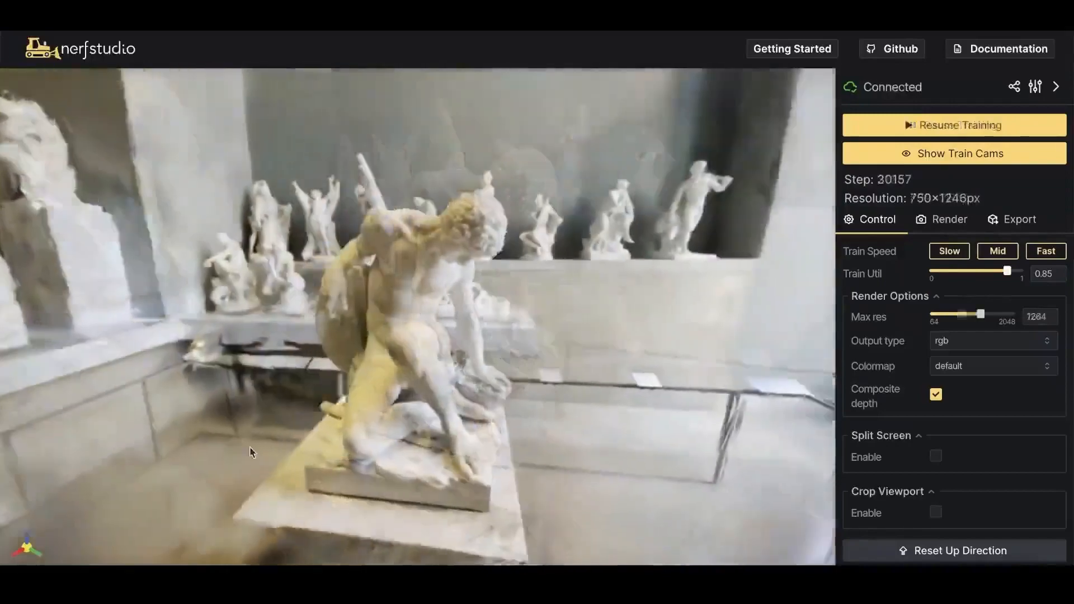
# Examine the nerfstudio statue scene from several angles, showing the training cameras around it and hiding them again
pyautogui.moveTo(252, 446); pyautogui.dragTo(174, 442)
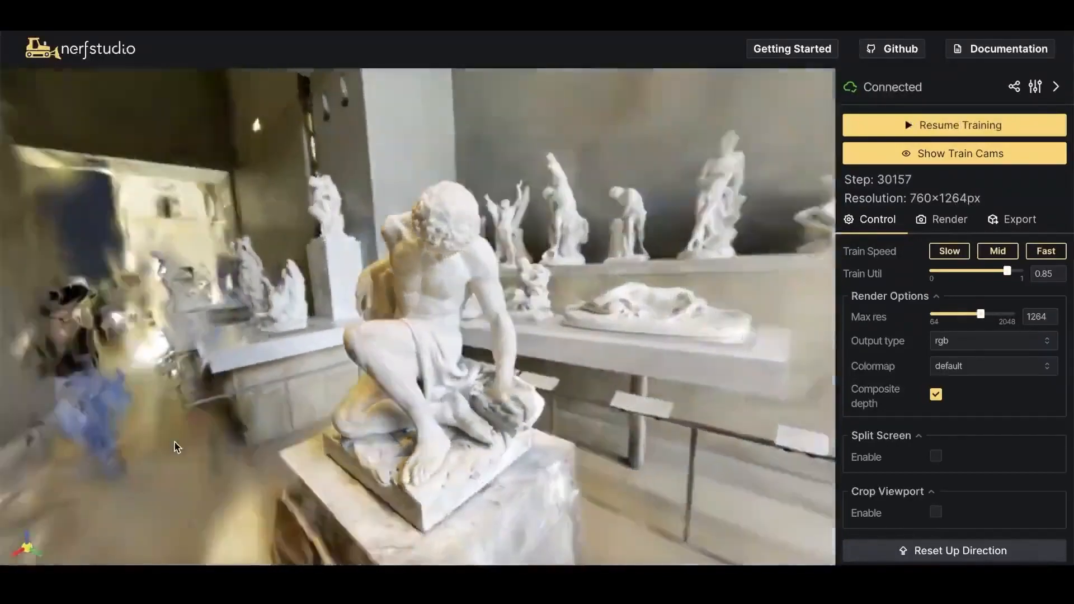
pyautogui.scroll(3, 174, 442)
pyautogui.moveTo(175, 441); pyautogui.dragTo(212, 395, button='right')
pyautogui.scroll(-3, 212, 394)
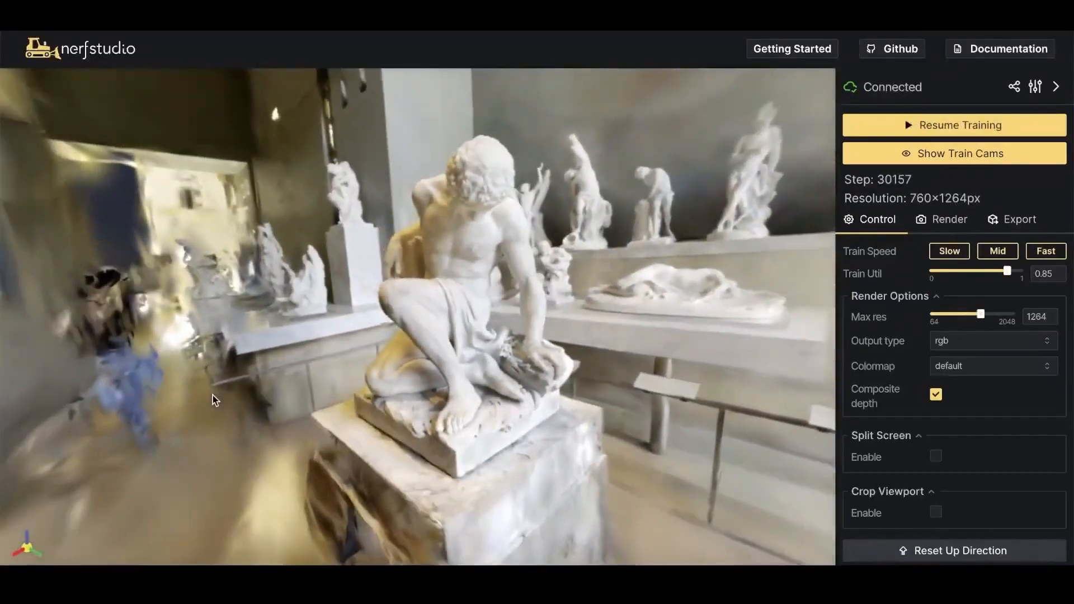
pyautogui.moveTo(149, 424); pyautogui.dragTo(206, 436)
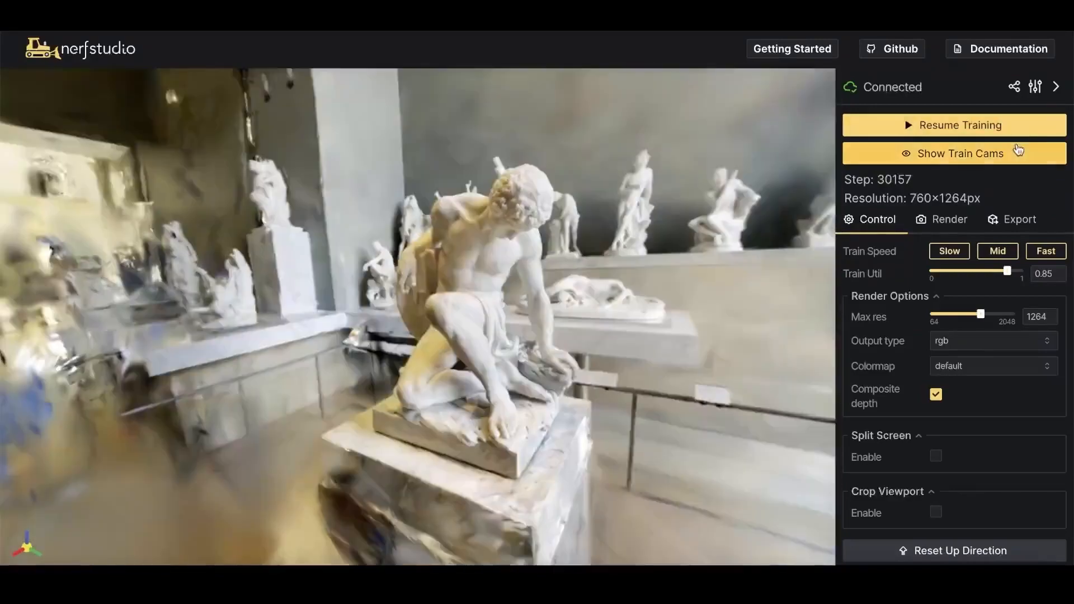
pyautogui.click(1015, 154)
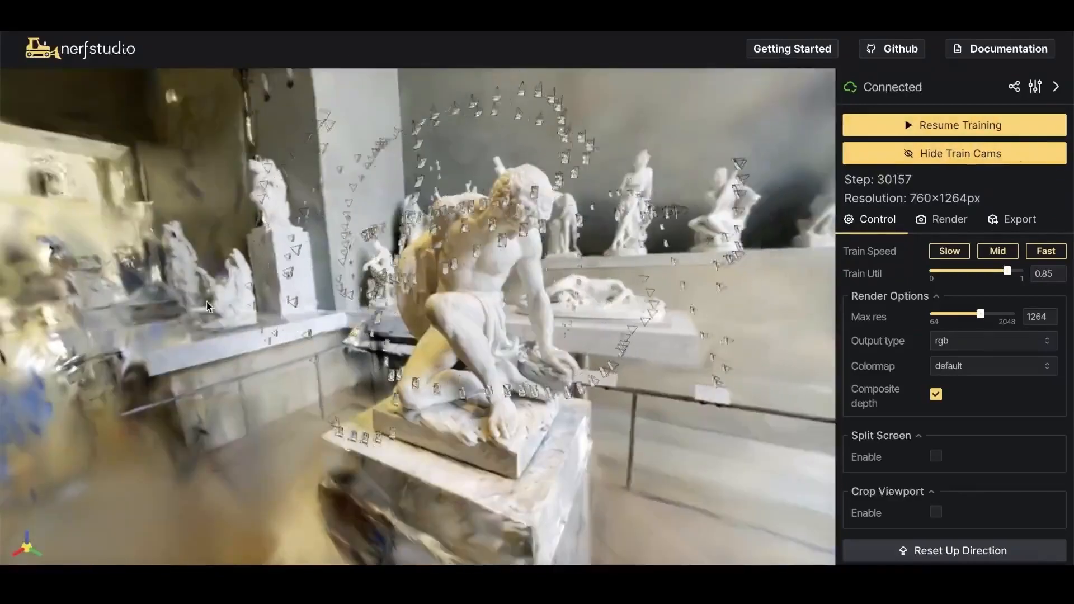
pyautogui.moveTo(186, 291); pyautogui.dragTo(250, 309)
pyautogui.click(960, 153)
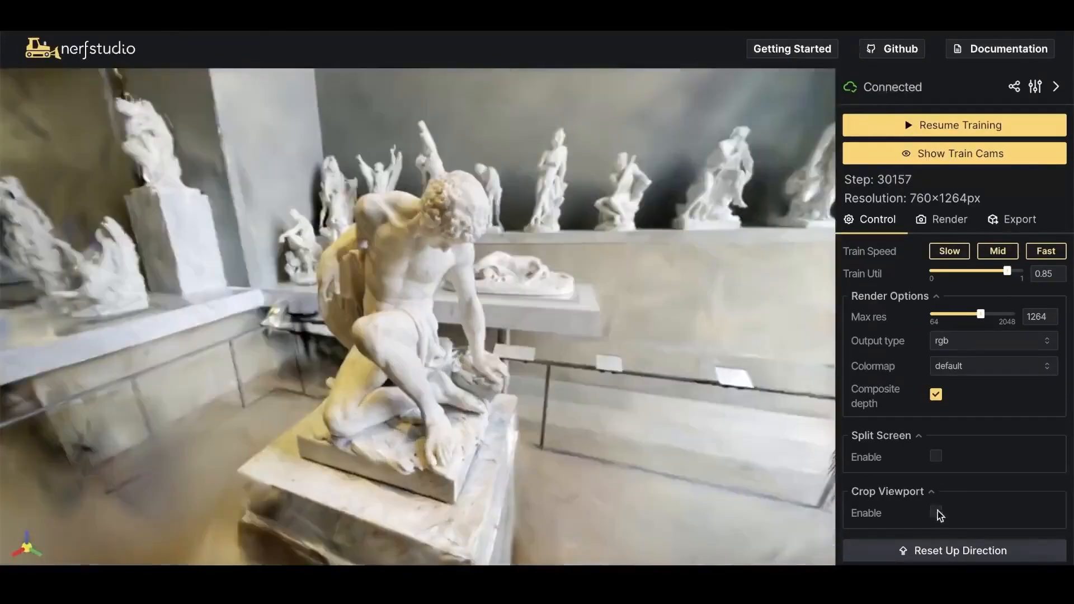
# Enable viewport cropping for the nerfstudio scene and move the crop box down to isolate the central statue with its base
pyautogui.click(935, 512)
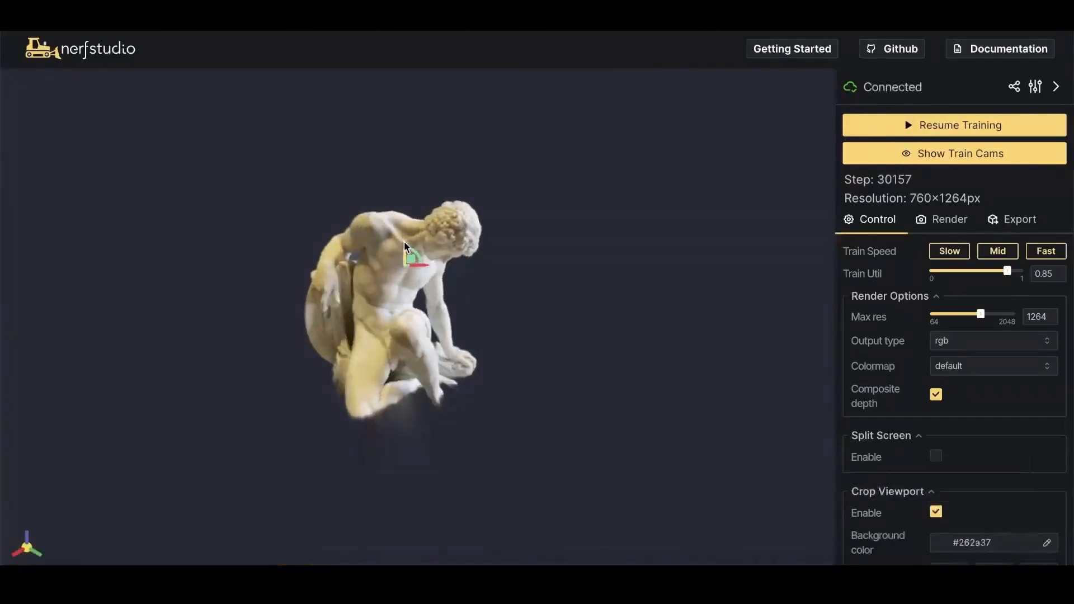
pyautogui.moveTo(407, 247); pyautogui.dragTo(414, 307)
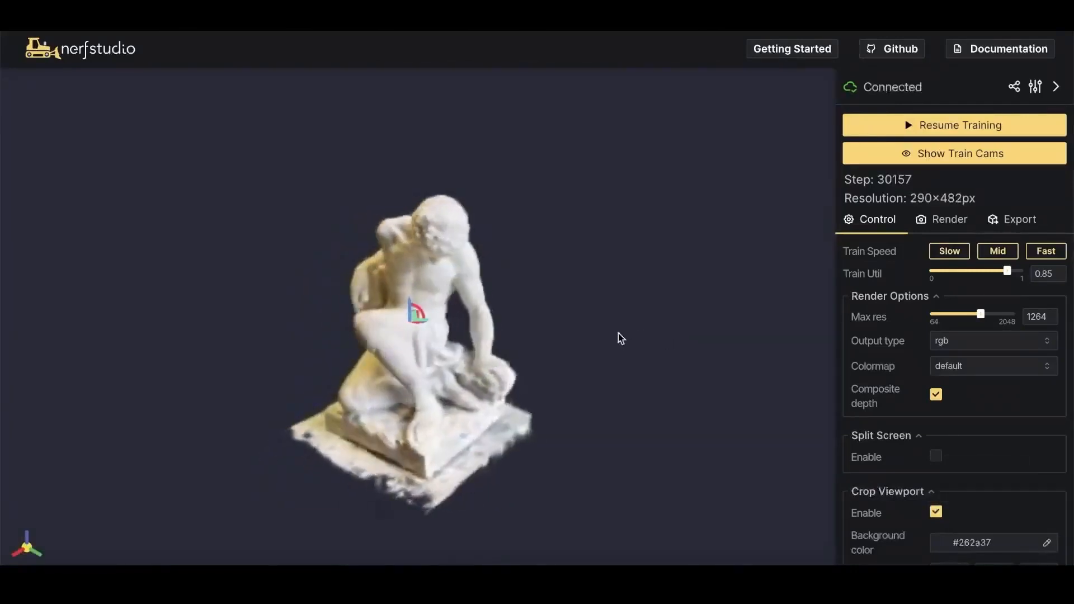
pyautogui.moveTo(271, 244); pyautogui.dragTo(458, 340)
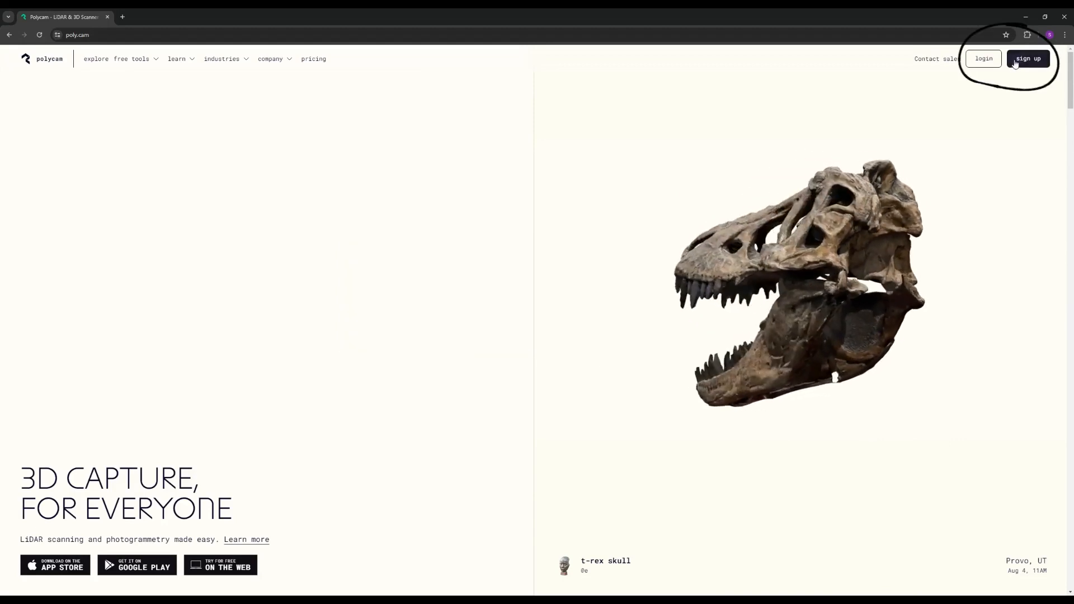
# Switch to the Polycam website and log in
pyautogui.click(983, 58)
pyautogui.click(578, 392)
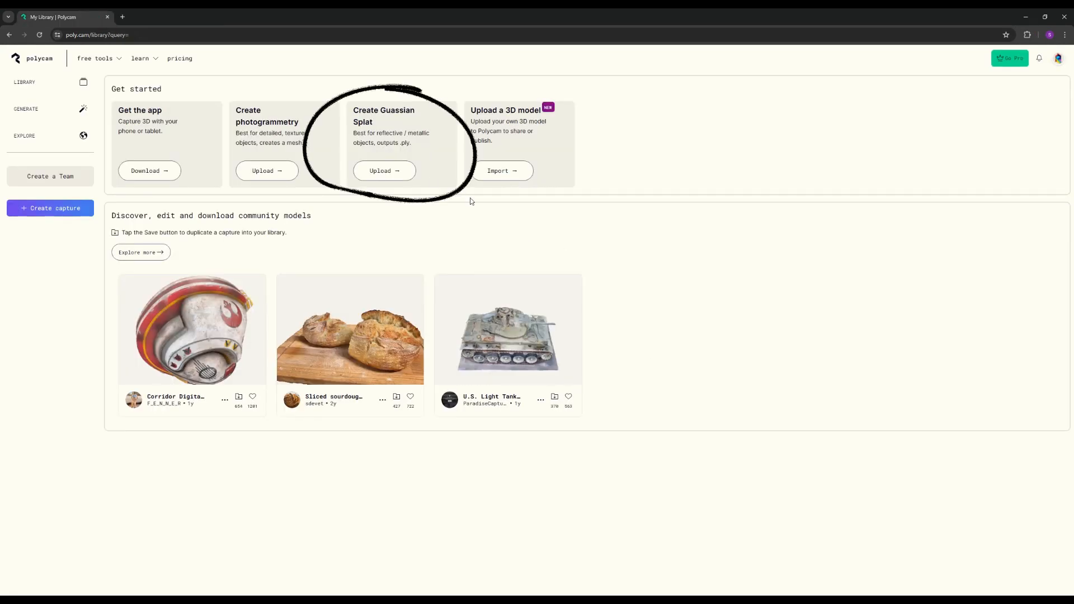
# Create a Gaussian splat named Chair from the video chair.MOV, viewable by anyone with the link, and upload it for processing
pyautogui.click(395, 169)
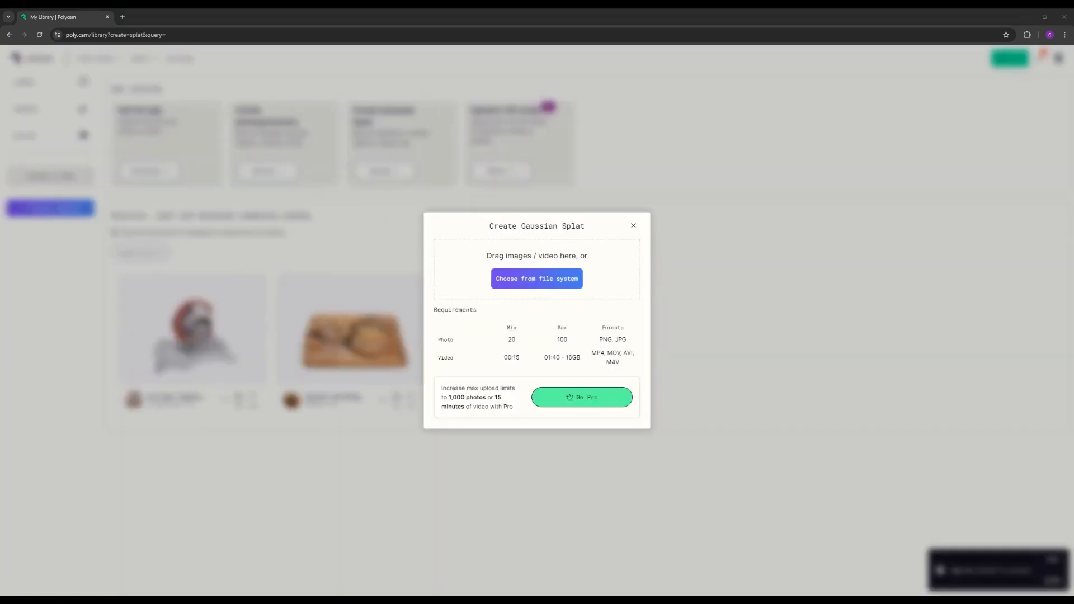
pyautogui.hotkey('alt', 'Tab')
pyautogui.moveTo(207, 223); pyautogui.dragTo(590, 271)
pyautogui.click(546, 268)
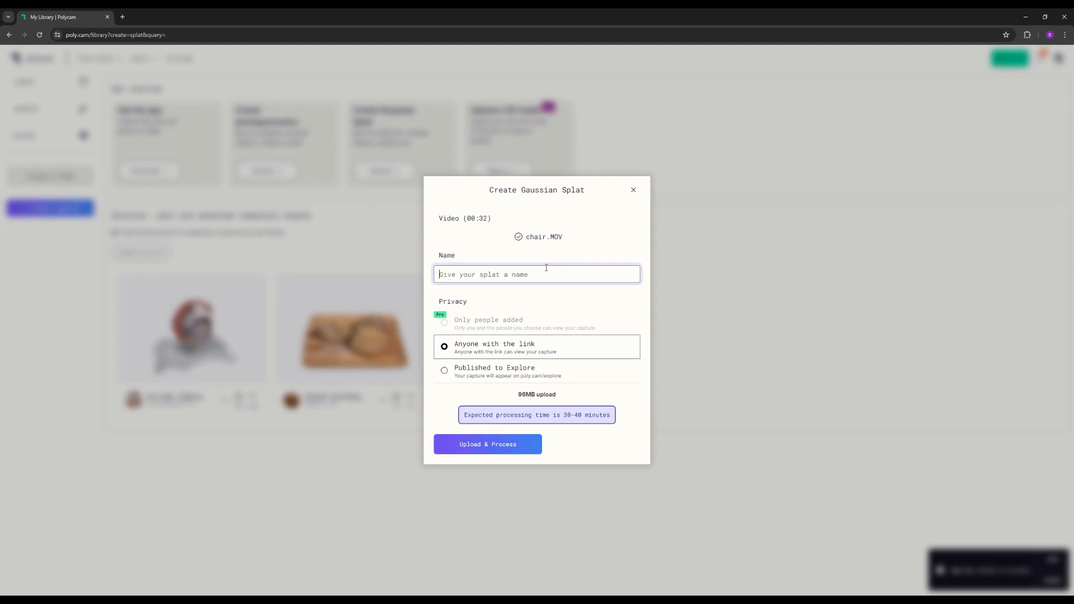
pyautogui.click(498, 443)
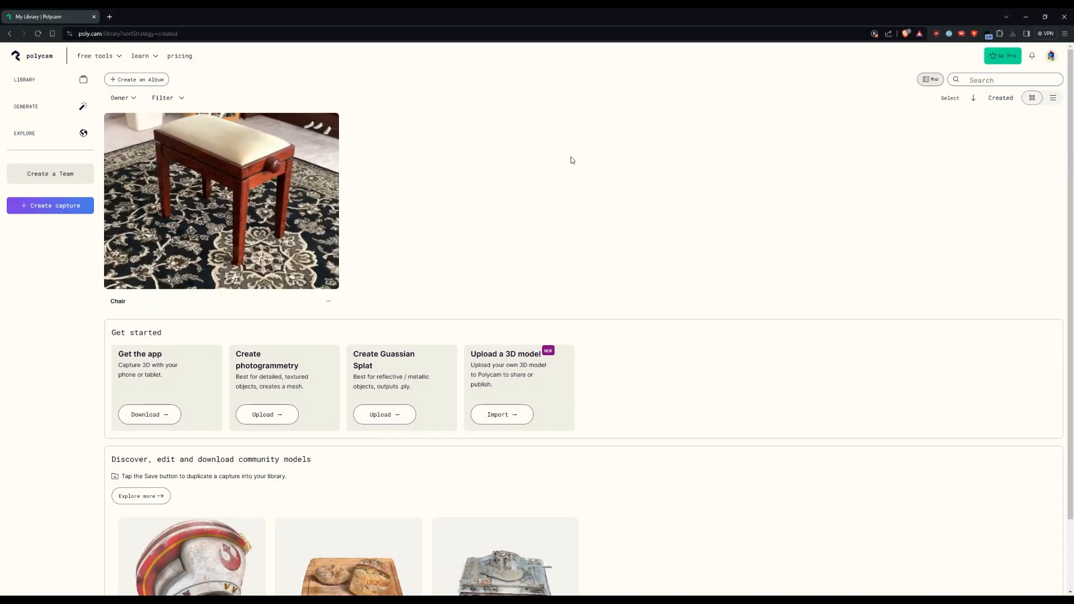
# Open the Chair capture for cropping and pull in the sides of the cube crop box to a narrow column around the stool
pyautogui.click(194, 175)
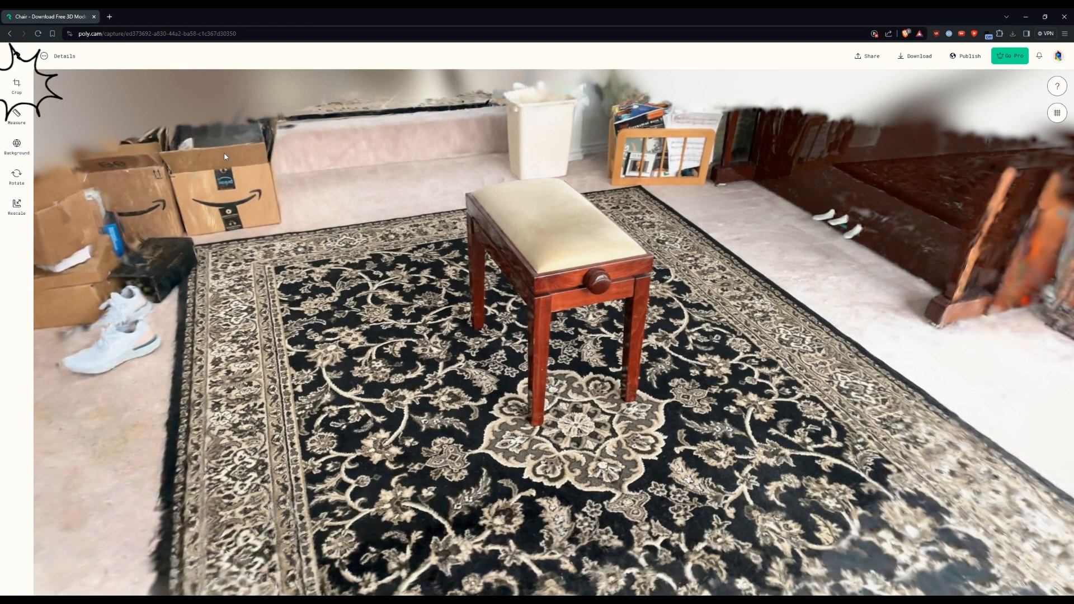
pyautogui.click(14, 85)
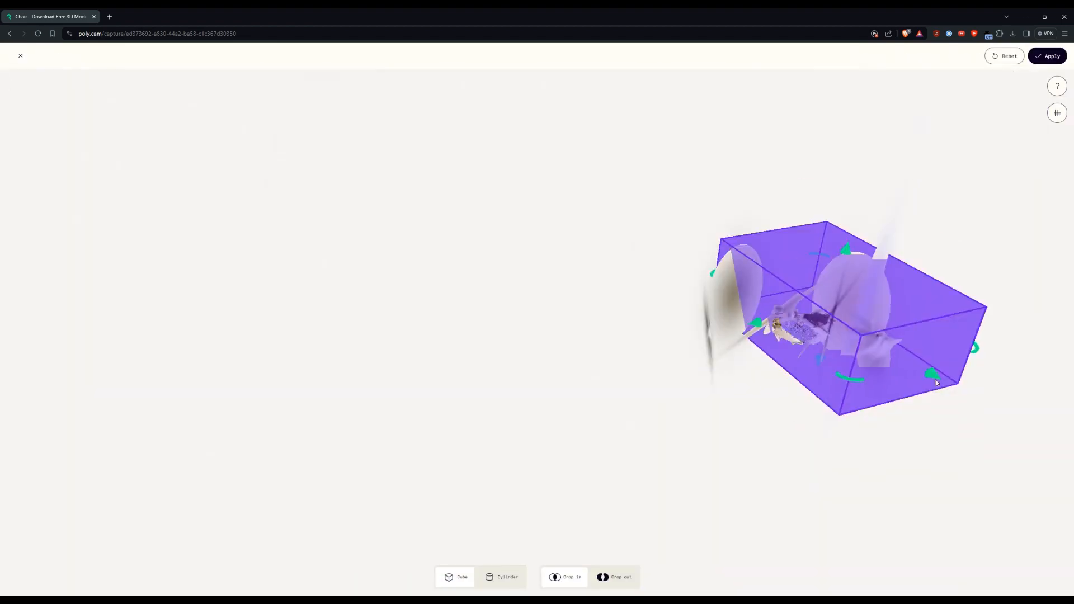
pyautogui.moveTo(937, 383); pyautogui.dragTo(917, 453)
pyautogui.scroll(5, 806, 481)
pyautogui.moveTo(511, 447); pyautogui.dragTo(545, 403)
pyautogui.moveTo(739, 448); pyautogui.dragTo(667, 472)
pyautogui.moveTo(626, 442); pyautogui.dragTo(596, 422)
pyautogui.moveTo(755, 425); pyautogui.dragTo(313, 442)
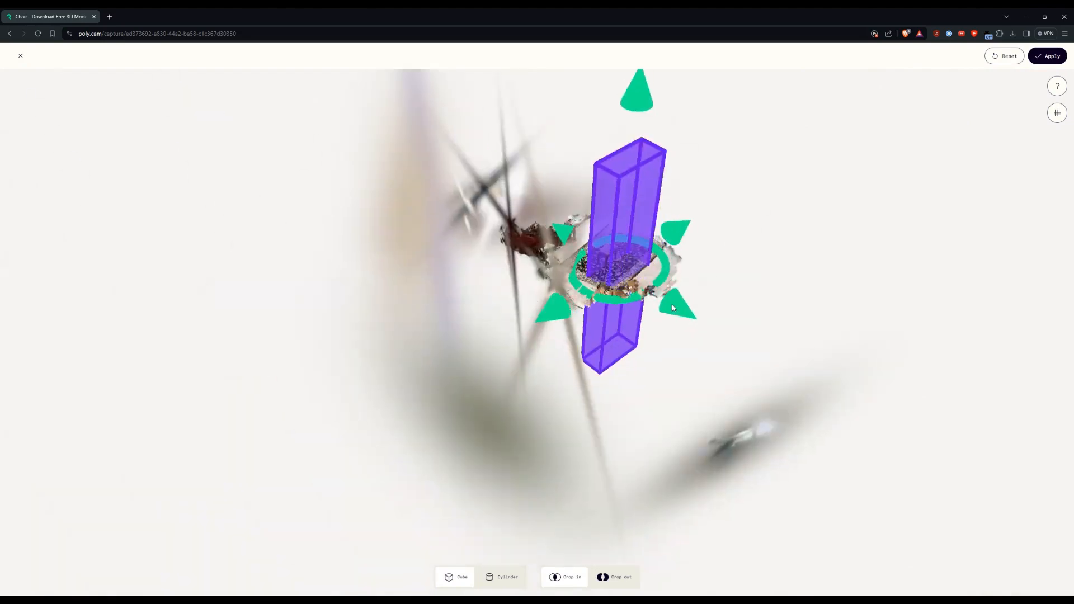
# Lower and tighten the crop cube until it closely encloses only the stool, apply the crop and dismiss the Pro subscription offer
pyautogui.moveTo(673, 307); pyautogui.dragTo(391, 386)
pyautogui.scroll(5, 457, 375)
pyautogui.scroll(-5, 464, 375)
pyautogui.moveTo(450, 504); pyautogui.dragTo(456, 335)
pyautogui.moveTo(474, 112); pyautogui.dragTo(476, 252)
pyautogui.moveTo(475, 336); pyautogui.dragTo(532, 385)
pyautogui.scroll(5, 344, 380)
pyautogui.moveTo(643, 386); pyautogui.dragTo(520, 378)
pyautogui.moveTo(743, 475); pyautogui.dragTo(526, 393)
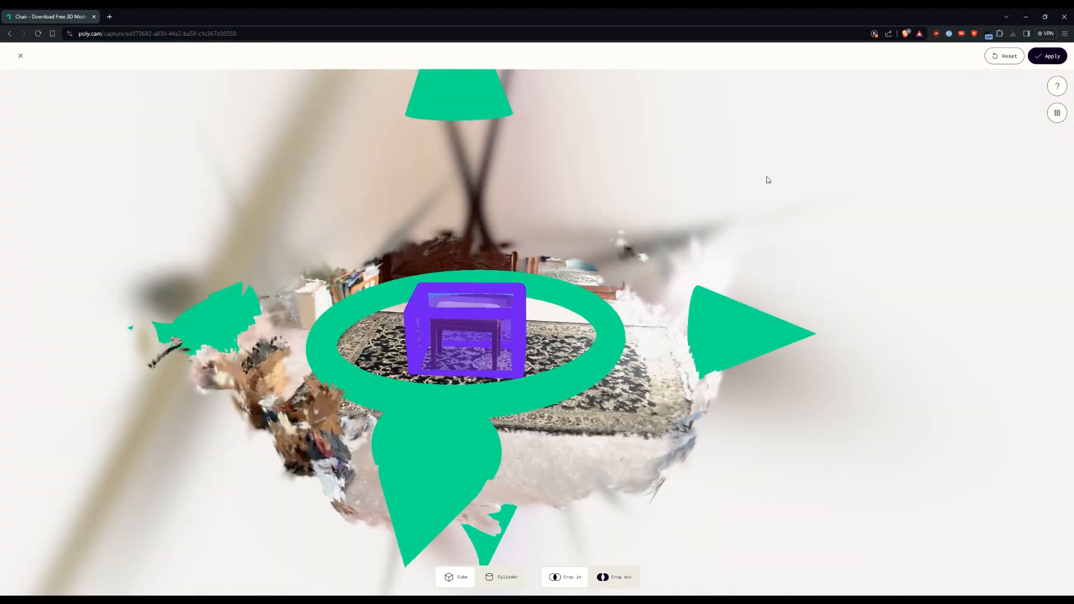
pyautogui.click(1045, 56)
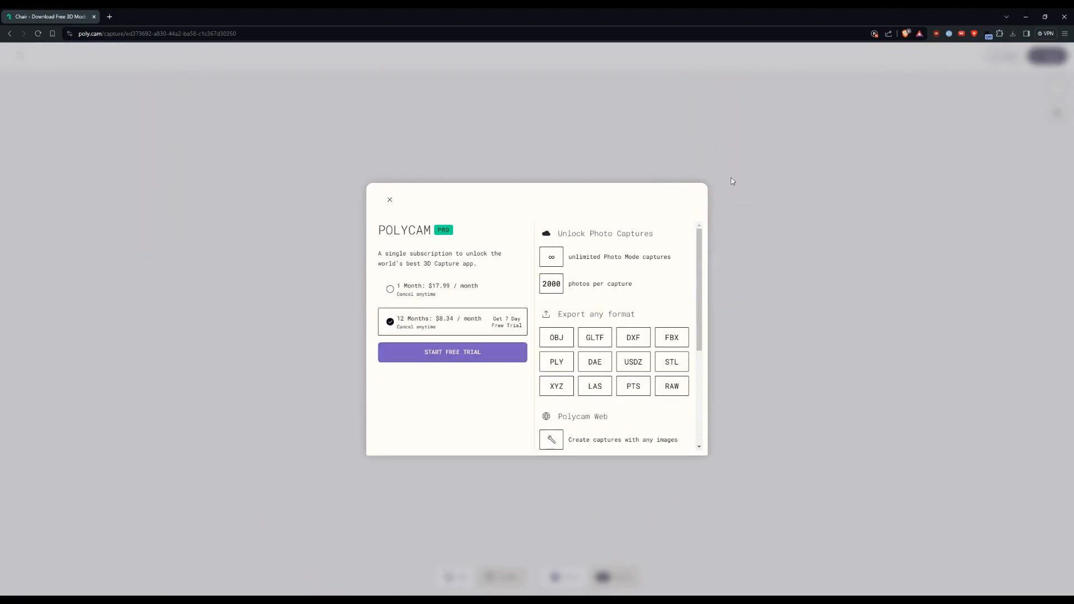
pyautogui.click(732, 181)
# Export the cropped Chair capture as a GLTF mesh
pyautogui.click(906, 57)
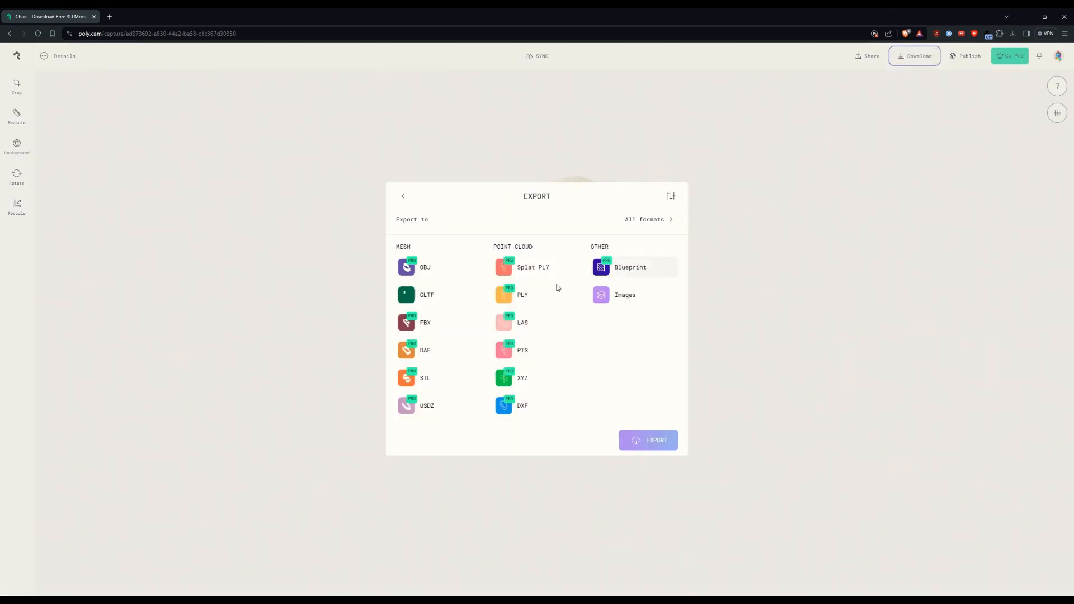
pyautogui.click(444, 293)
pyautogui.click(649, 445)
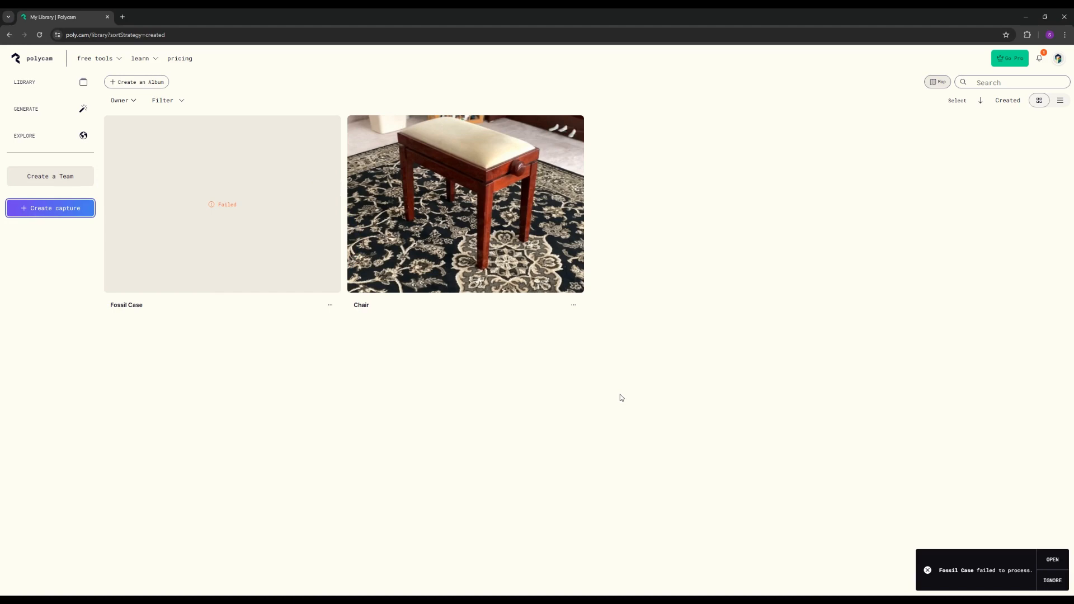
pyautogui.click(24, 211)
pyautogui.click(546, 247)
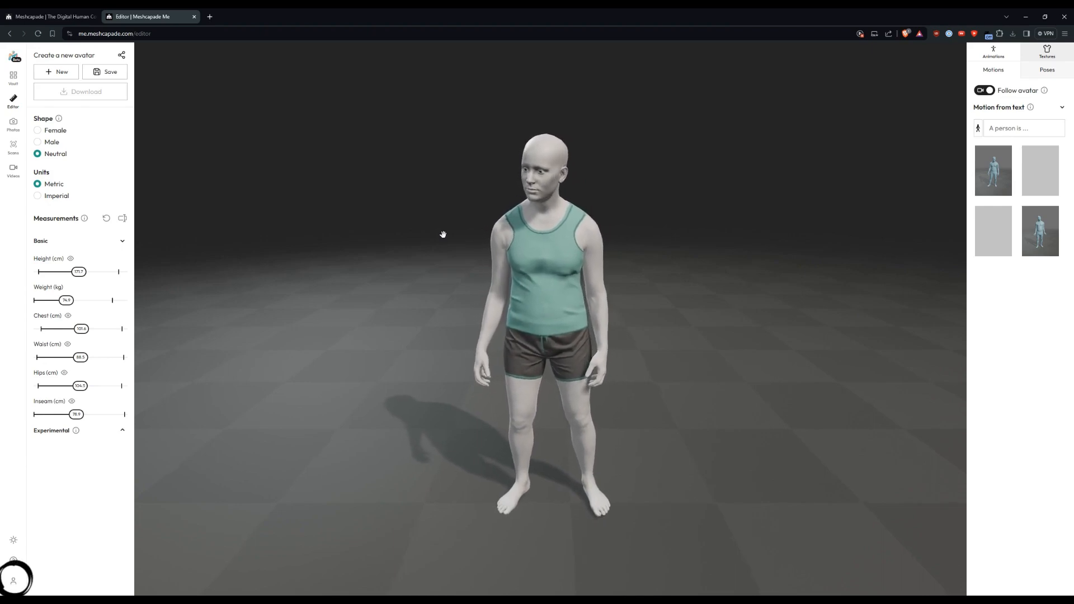
# Sign in to the Meshcapade Me avatar editor with a Google account
pyautogui.click(11, 582)
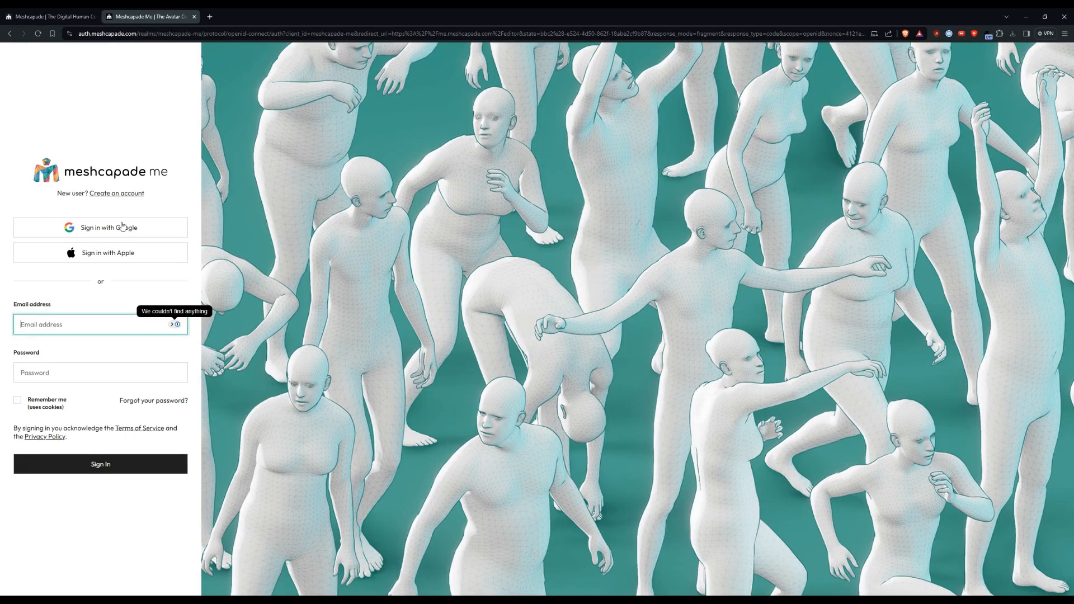
pyautogui.click(122, 227)
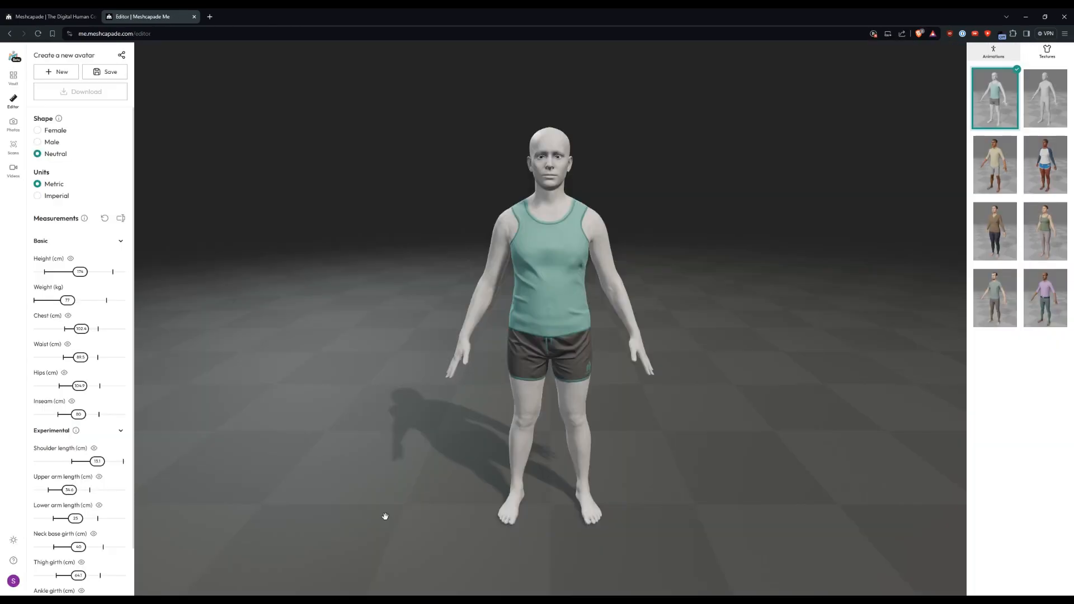
# Increase the avatar's height slightly and give it the texture with the green tank top and mauve trousers
pyautogui.moveTo(80, 271); pyautogui.dragTo(88, 269)
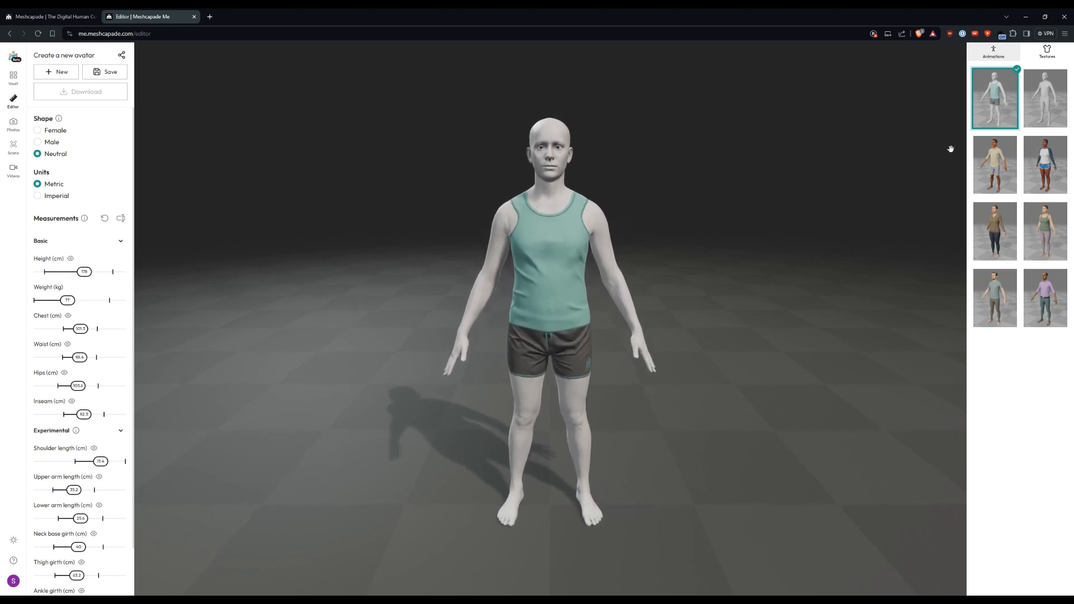
pyautogui.click(1044, 164)
pyautogui.click(1043, 225)
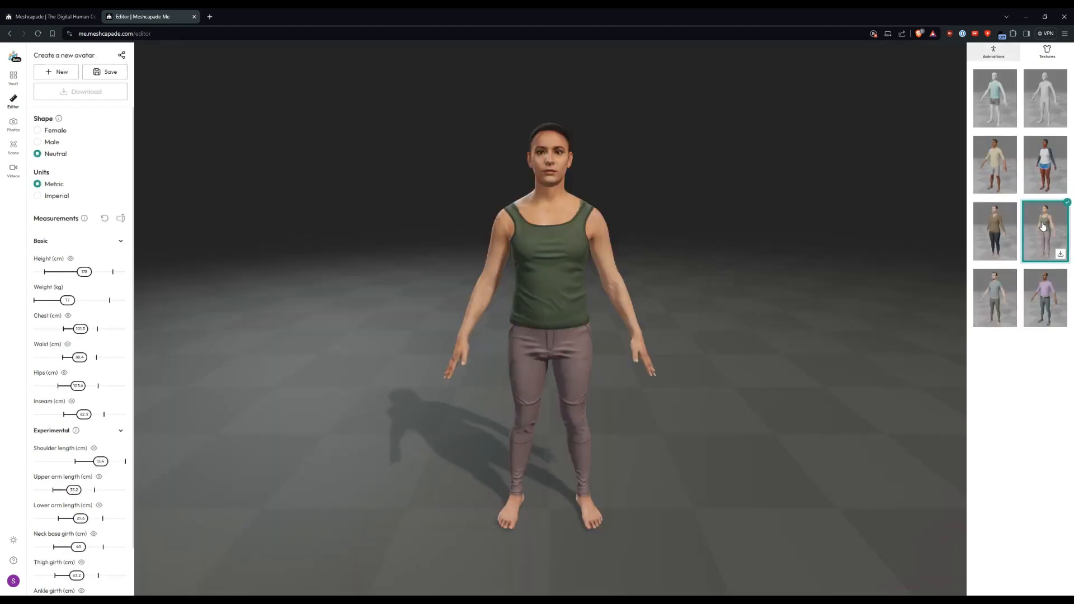
# Generate motions from the text "A person is ballet dancing" and choose one for the avatar
pyautogui.click(993, 52)
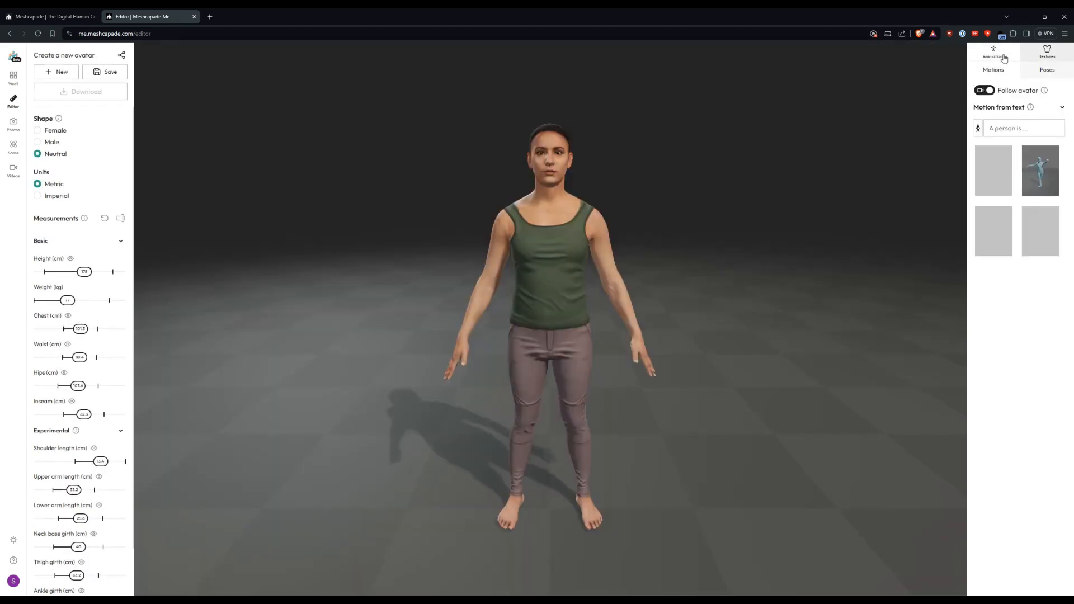
pyautogui.click(1012, 128)
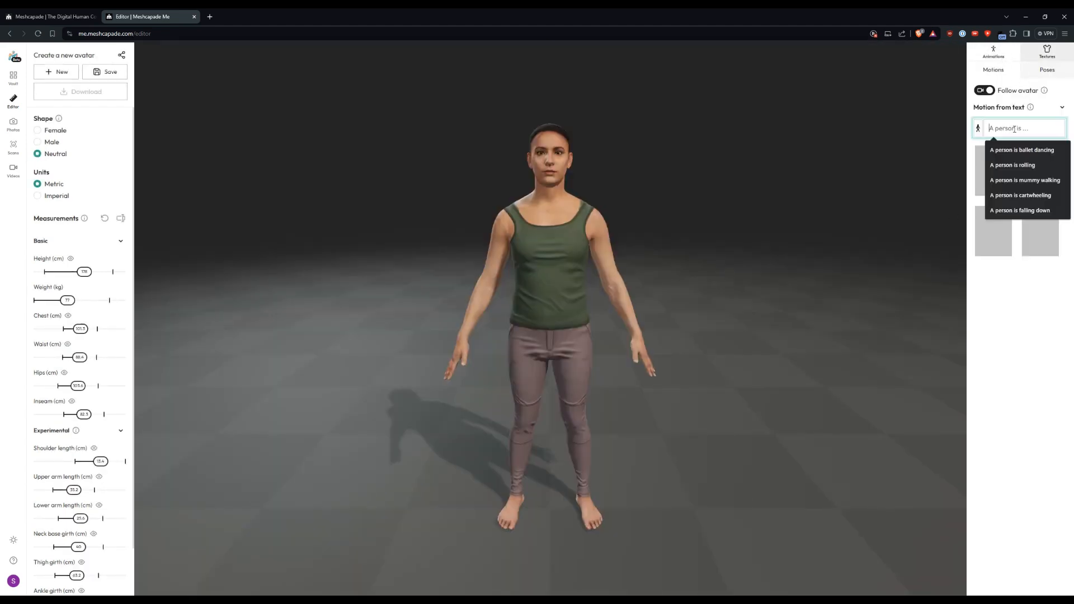
pyautogui.click(1021, 150)
pyautogui.click(1039, 166)
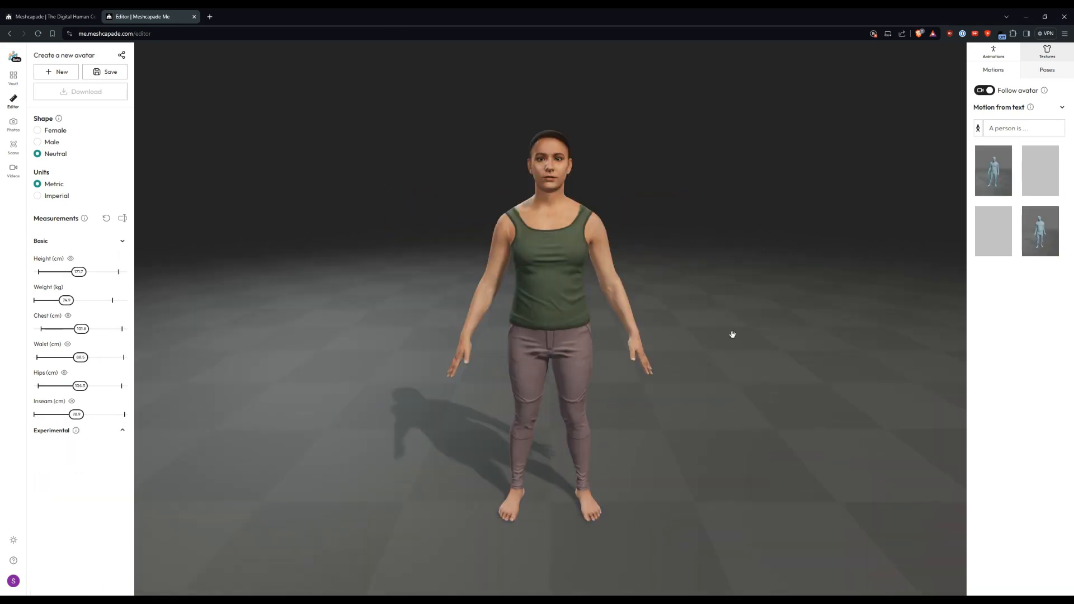
# Examine the sample photos and sample videos offered for creating 3D avatars from 2D images and 2D videos
pyautogui.click(11, 129)
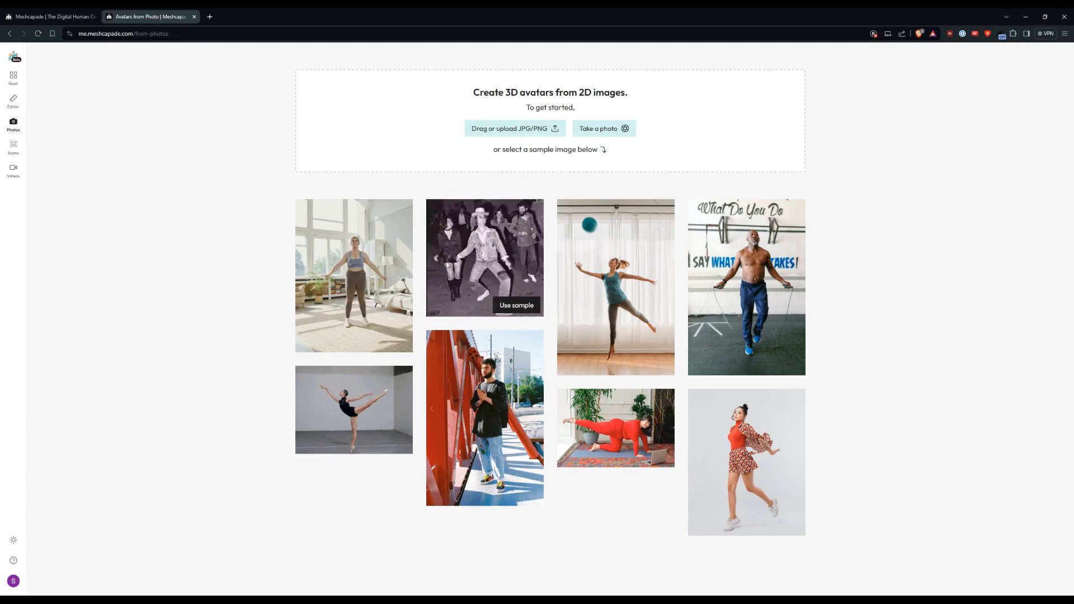
pyautogui.moveTo(653, 270)
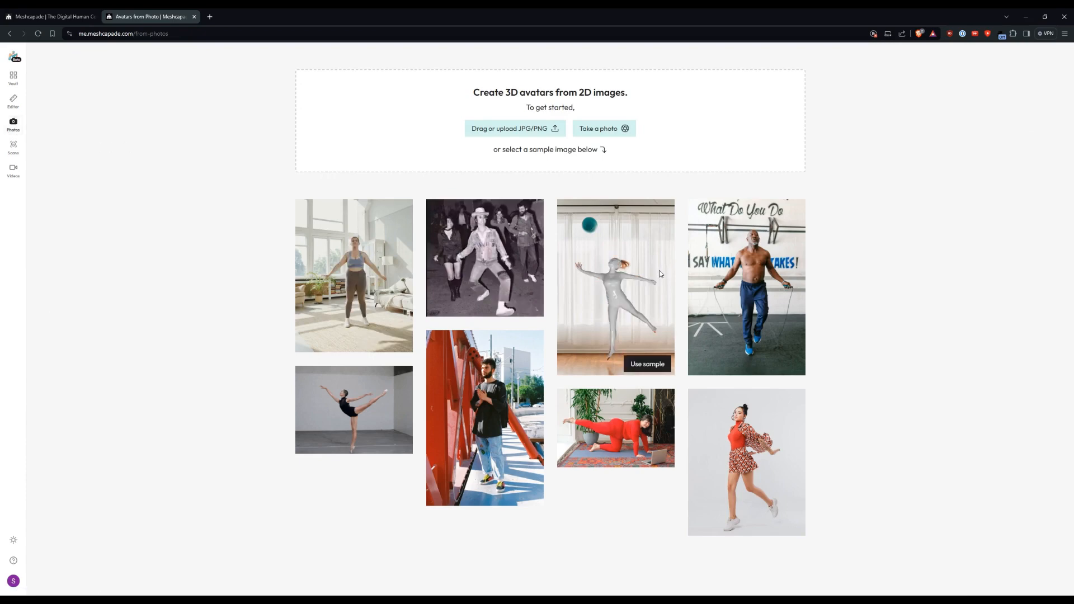
pyautogui.moveTo(723, 277)
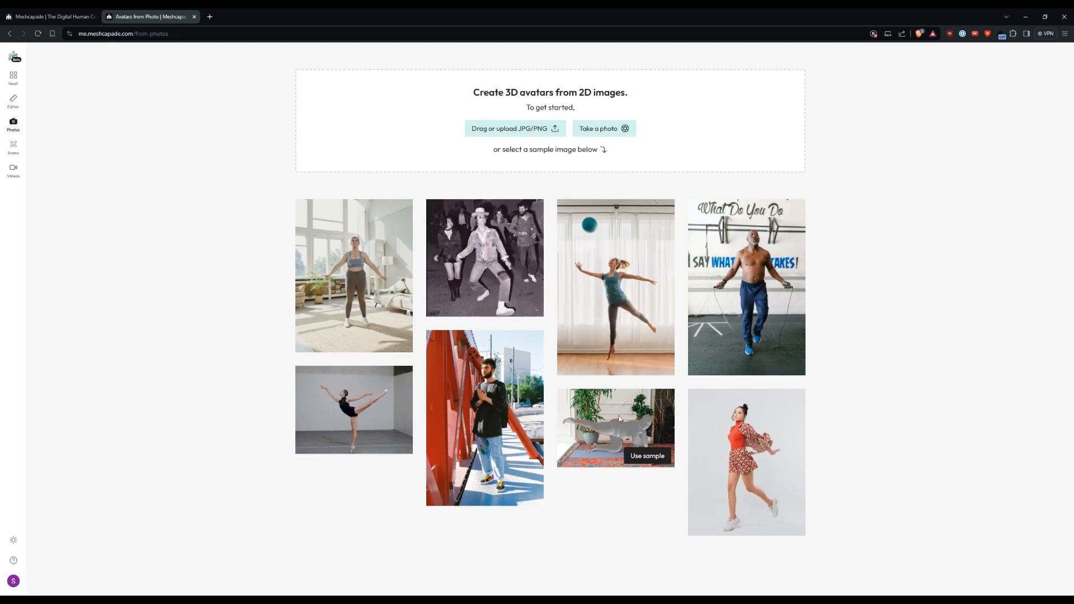
pyautogui.click(13, 170)
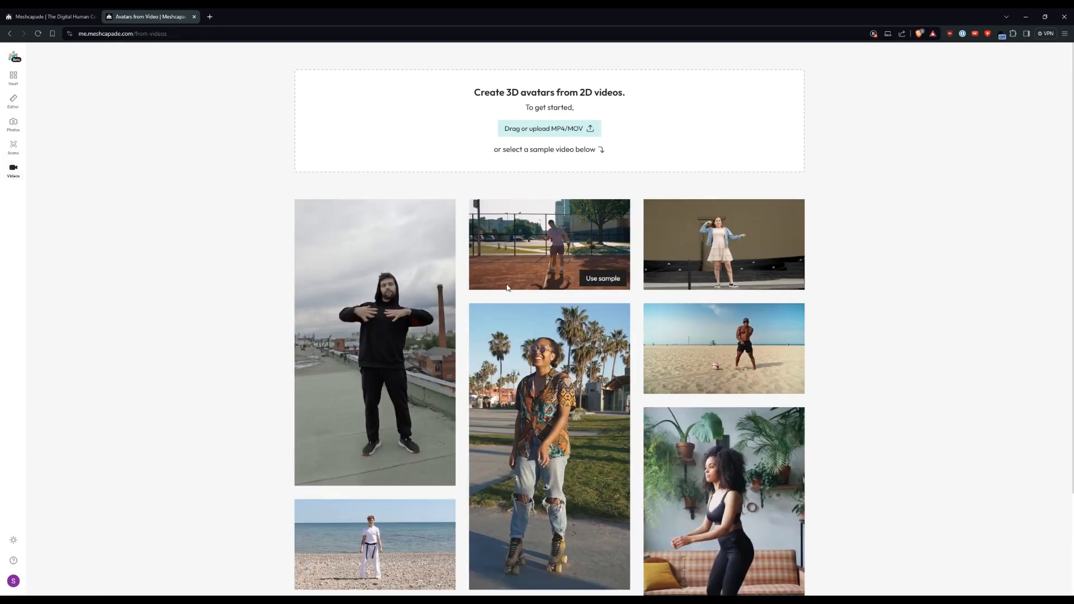
pyautogui.moveTo(719, 283)
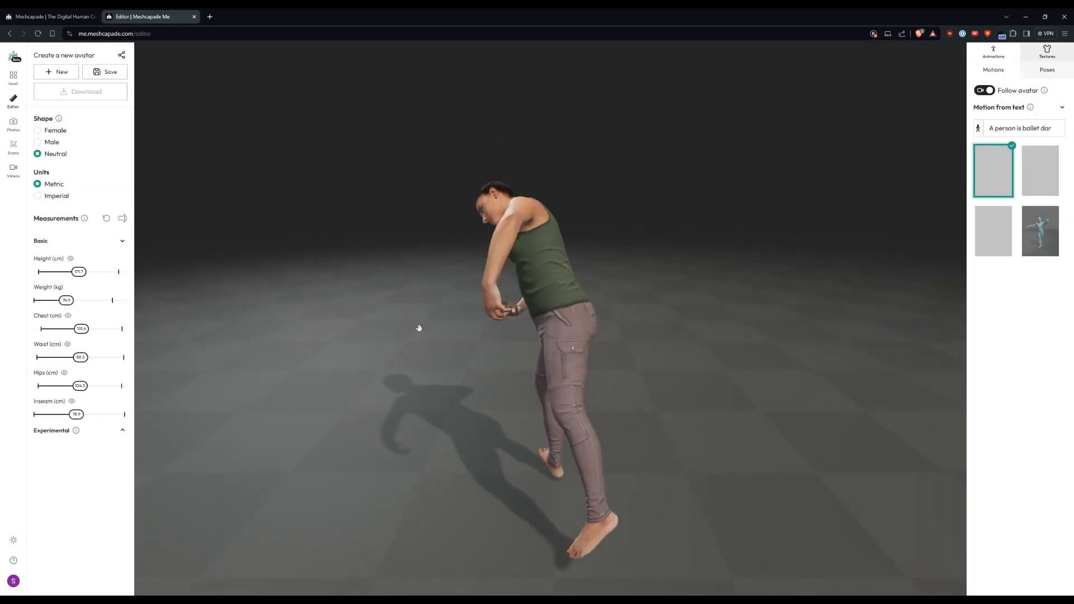
# Save the ballet-dancing avatar under the suggested name insightful-cream-sunflower
pyautogui.click(105, 73)
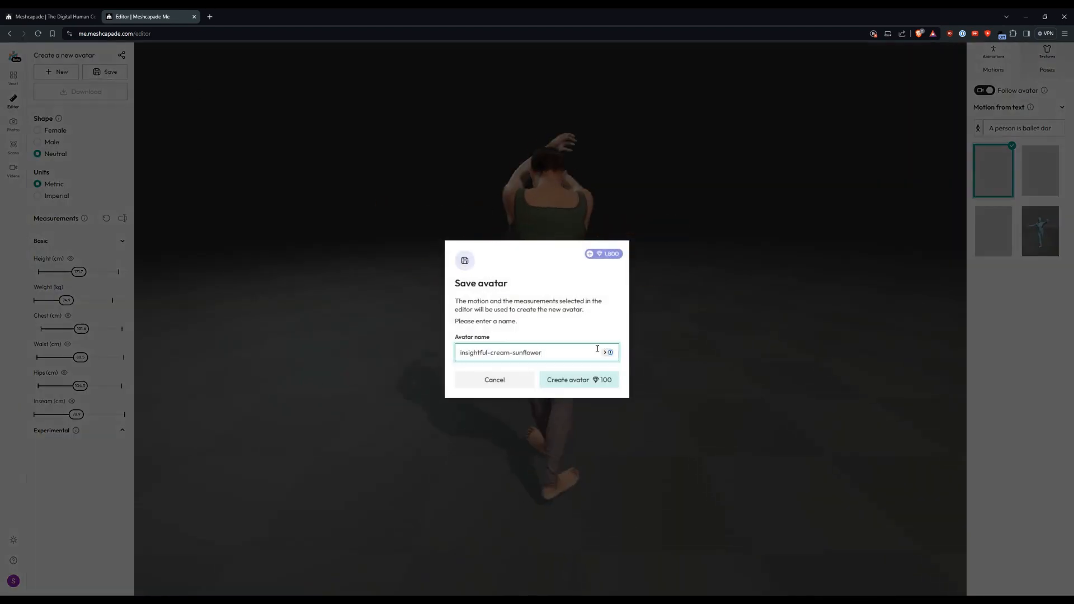
pyautogui.click(579, 380)
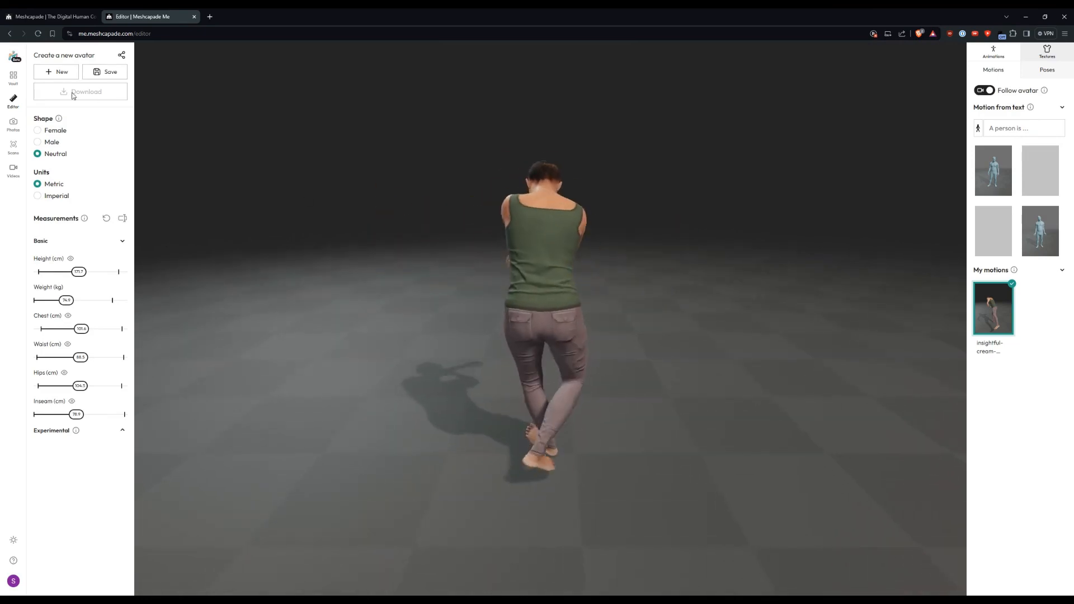
# Download the saved avatar from the vault as insightful-cream-sunflower.obj into the Downloads folder
pyautogui.click(7, 77)
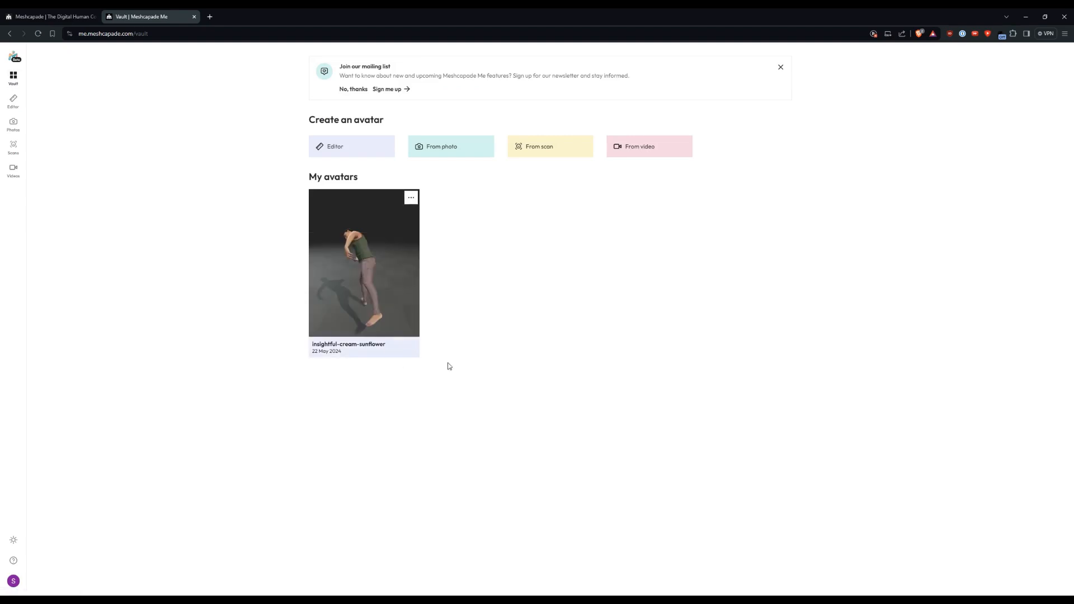
pyautogui.click(409, 199)
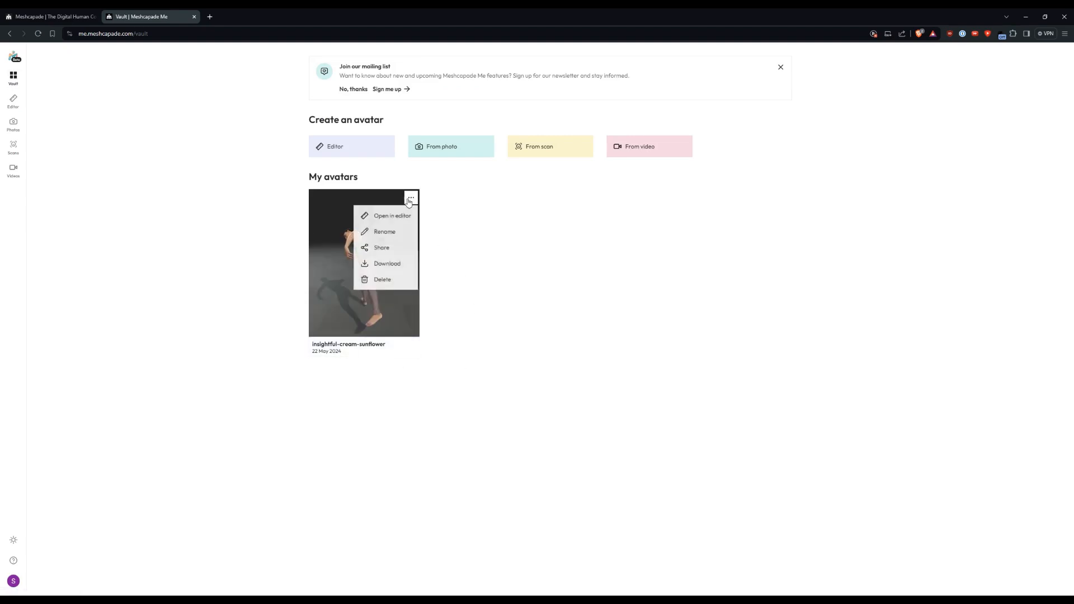
pyautogui.click(400, 265)
pyautogui.click(591, 381)
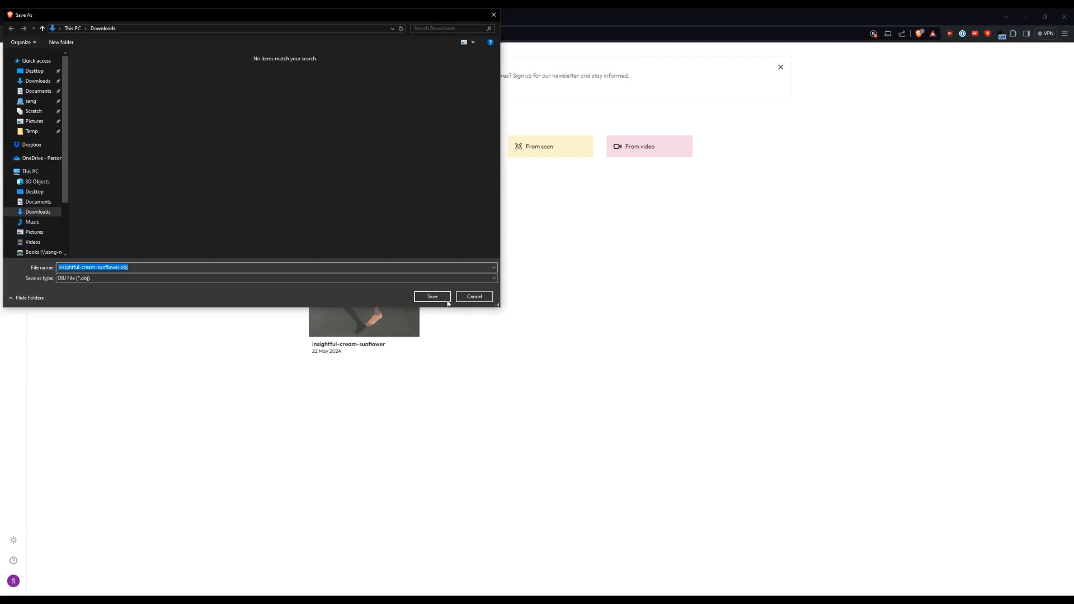
pyautogui.click(447, 300)
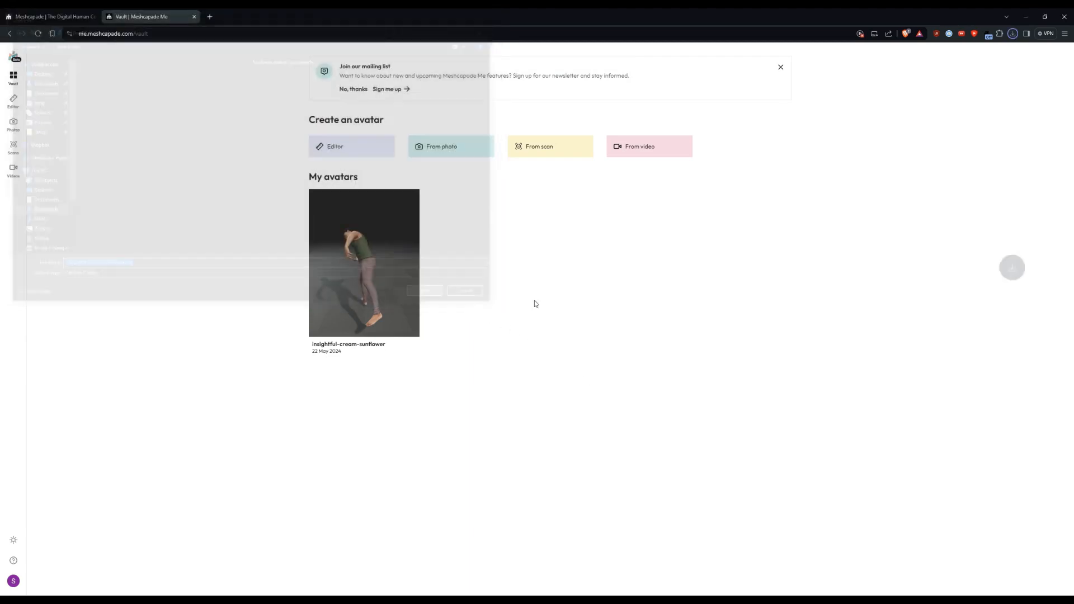